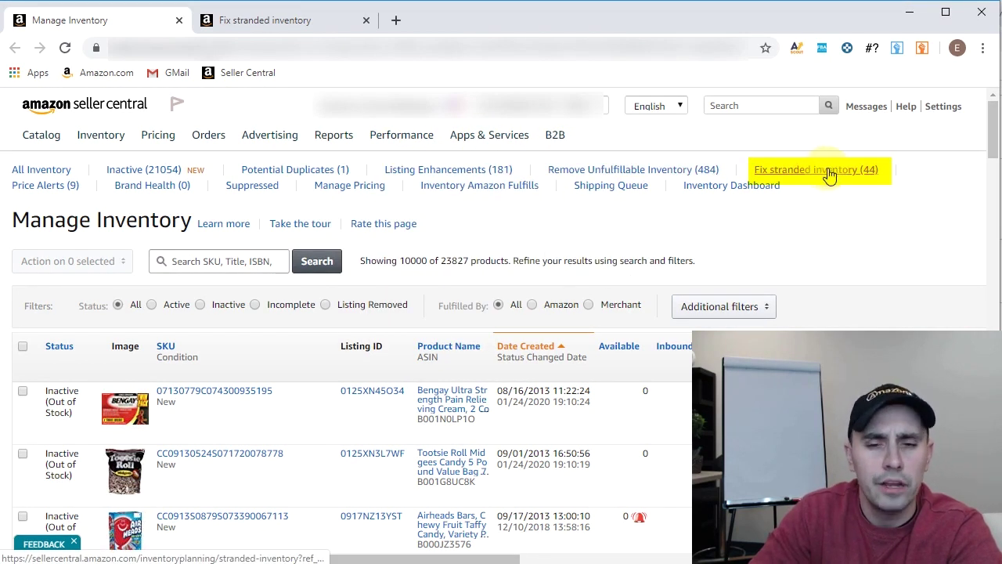
Show the 44 stranded products, scrolled right to their Stranded reason and Fulfilled by columns
{"action": "left_click", "coordinate": [313, 22]}
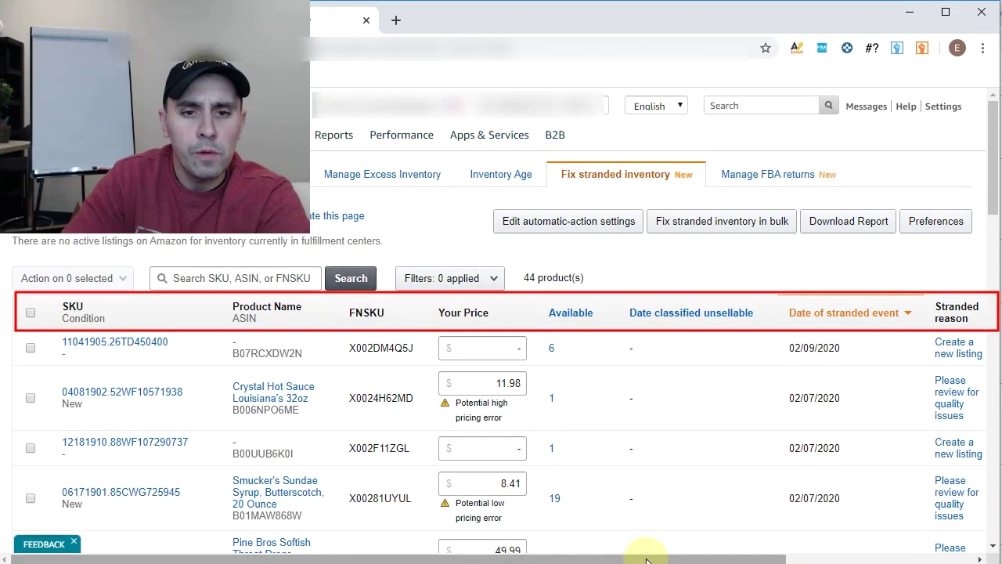
{"action": "left_click_drag", "start_coordinate": [647, 560], "coordinate": [689, 558]}
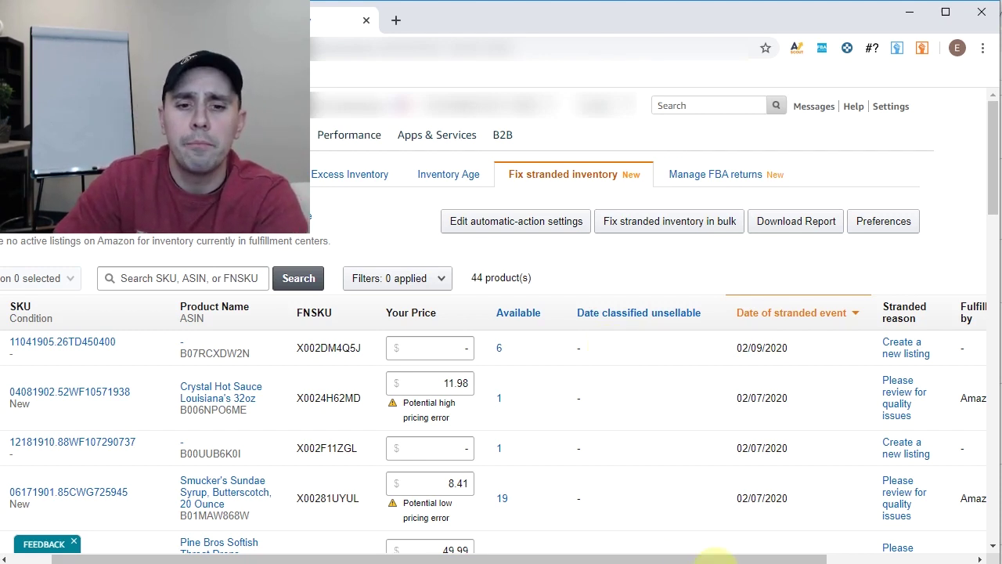
{"action": "left_click_drag", "start_coordinate": [715, 558], "coordinate": [869, 556]}
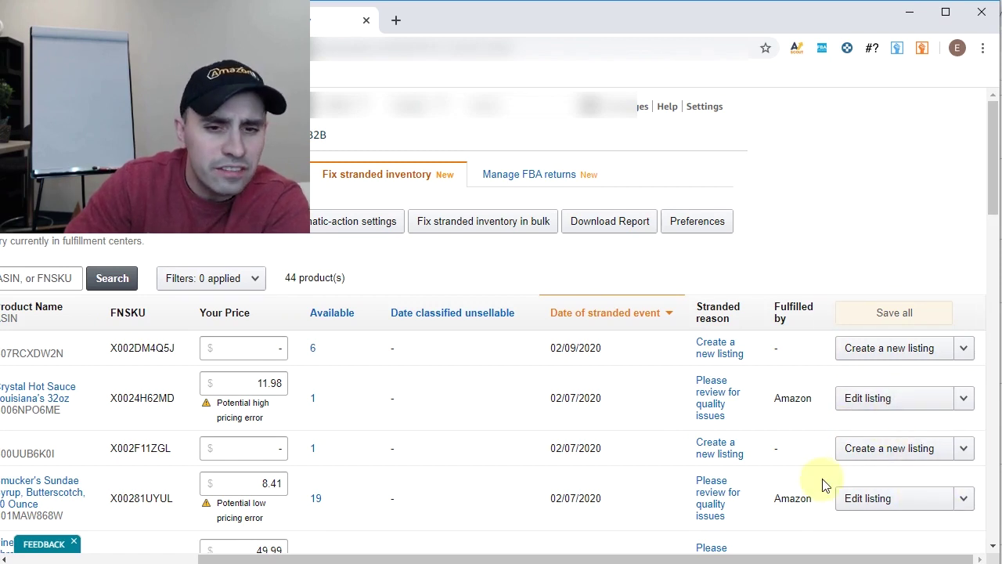
{"action": "mouse_move", "coordinate": [727, 358]}
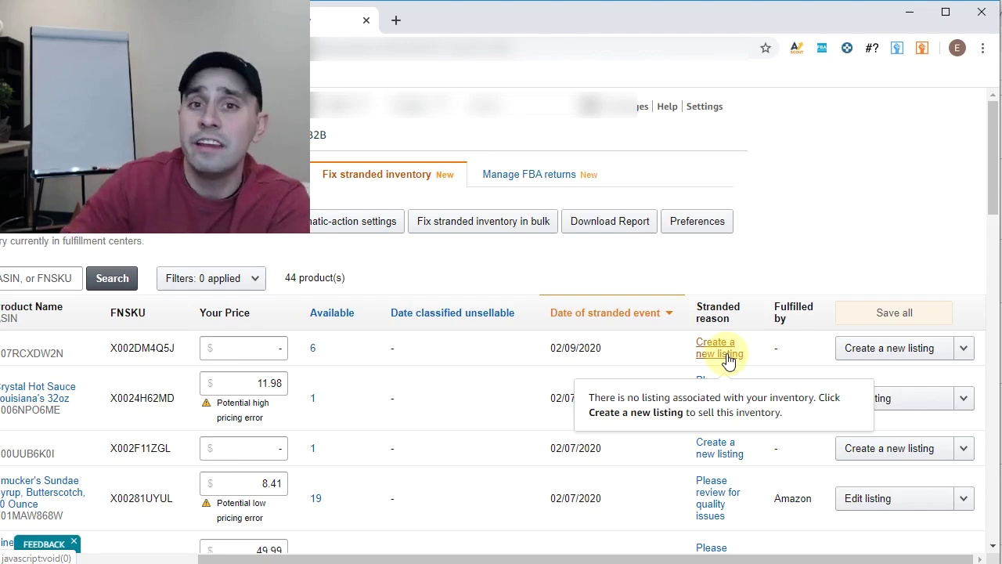
{"action": "left_click_drag", "start_coordinate": [760, 559], "coordinate": [577, 559]}
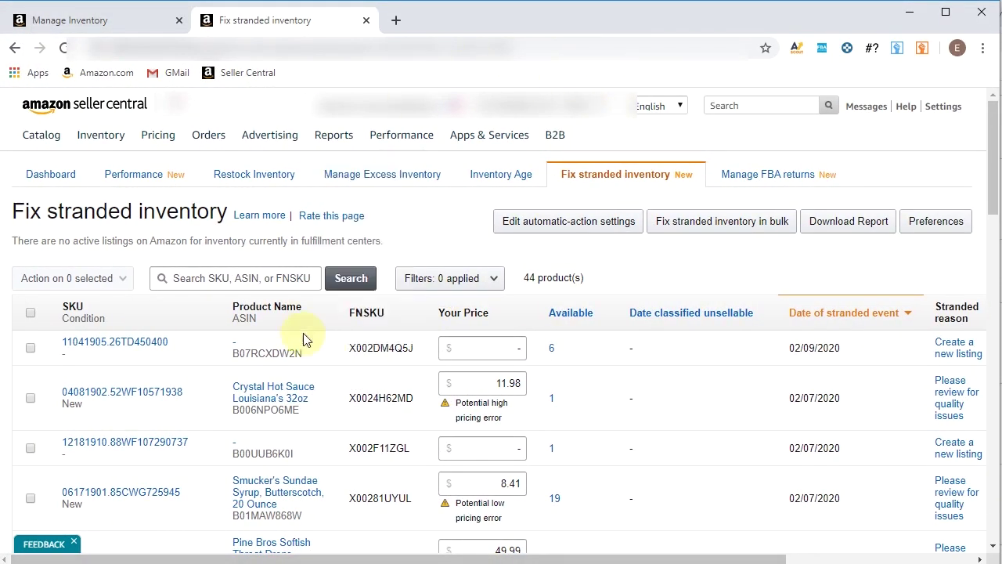
Copy ASIN B07RCXDW2N and load its amazon.com/dp/ product page in a new tab
{"action": "double_click", "coordinate": [296, 353]}
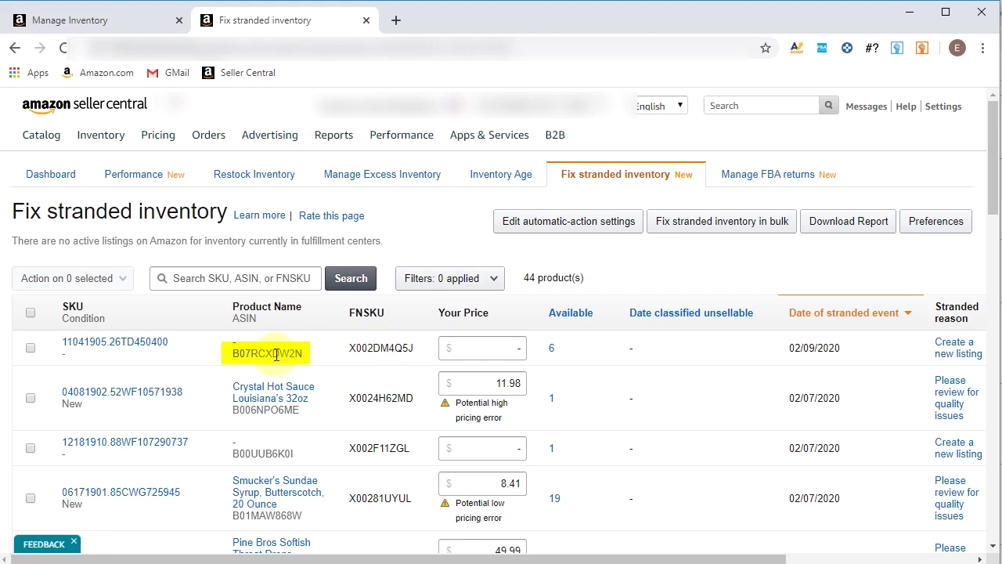
{"action": "double_click", "coordinate": [276, 354]}
{"action": "key", "text": "ctrl+c"}
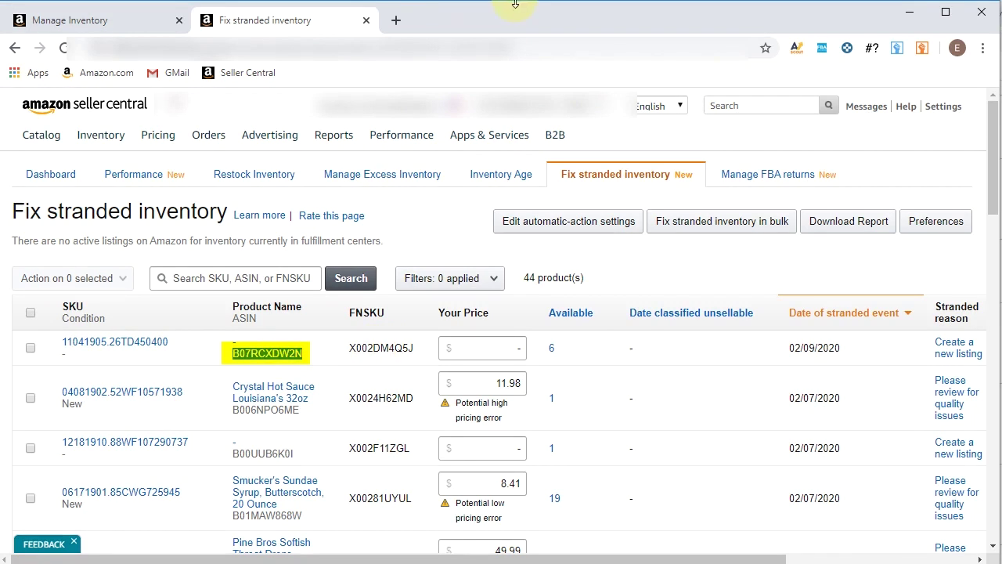
{"action": "left_click", "coordinate": [406, 22]}
{"action": "type", "text": "amazon"}
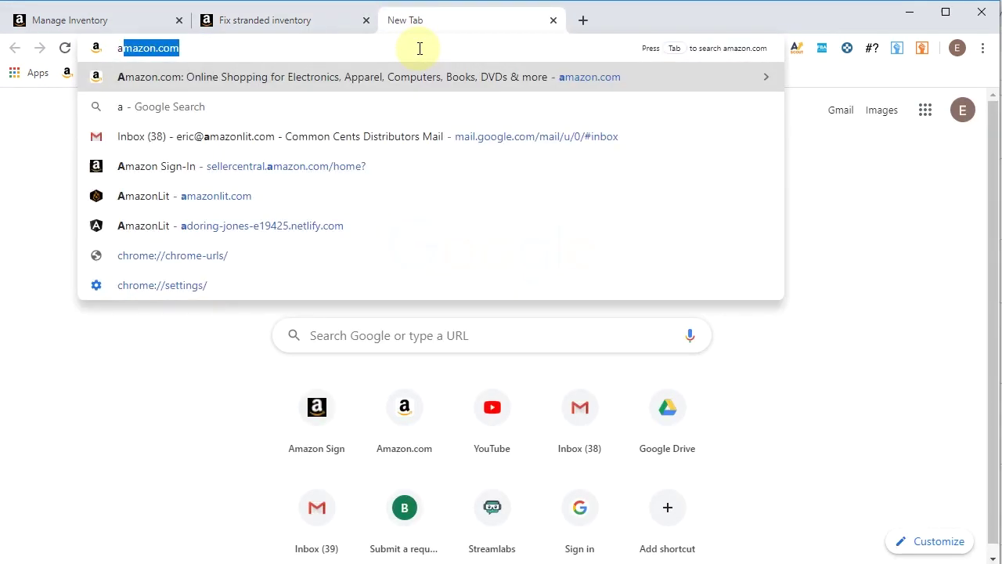
{"action": "type", "text": ".com/dp/"}
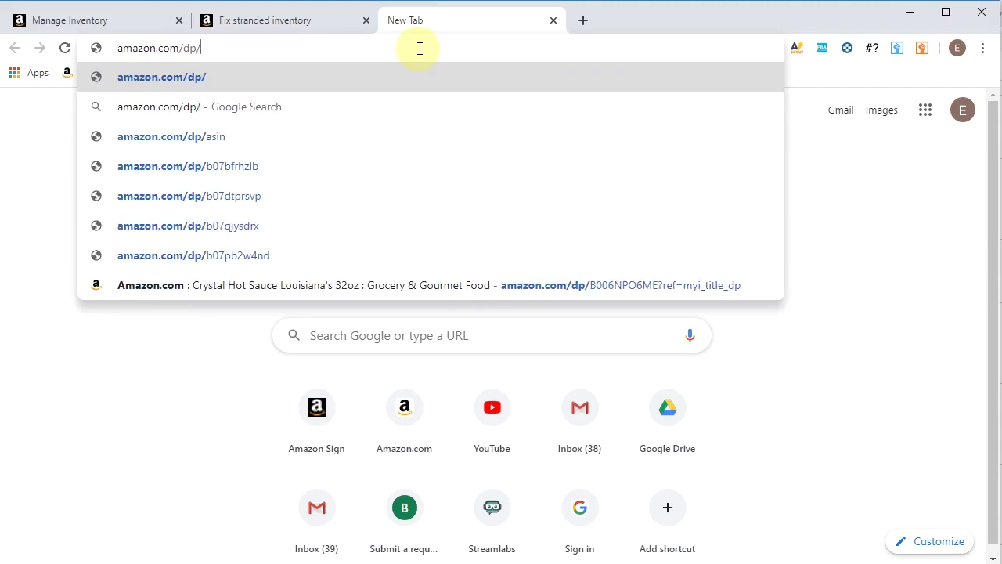
{"action": "key", "text": "ctrl+v"}
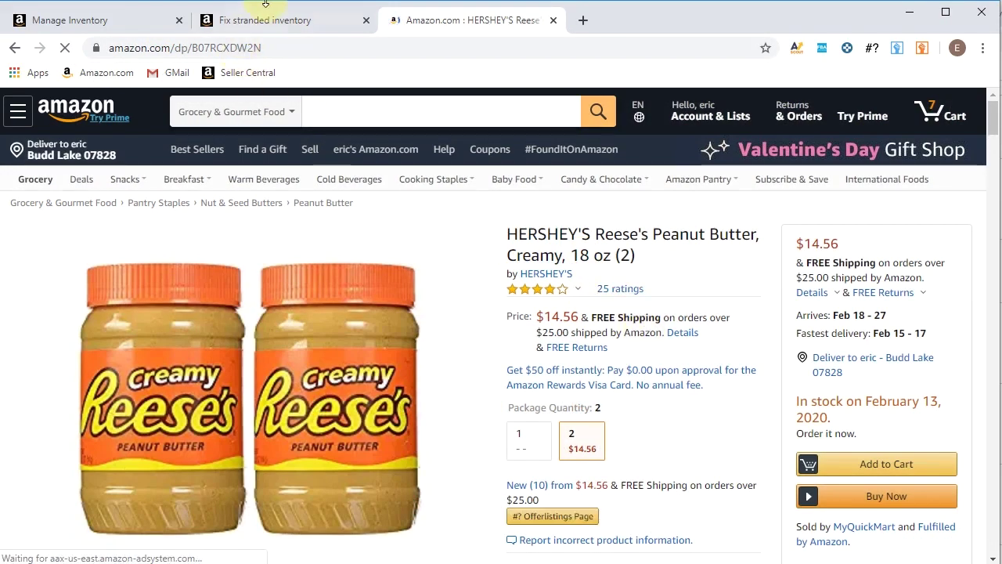
Search Manage Inventory for ASIN B07RCXDW2N, finding the inactive Hershey's peanut butter listing
{"action": "left_click", "coordinate": [311, 11]}
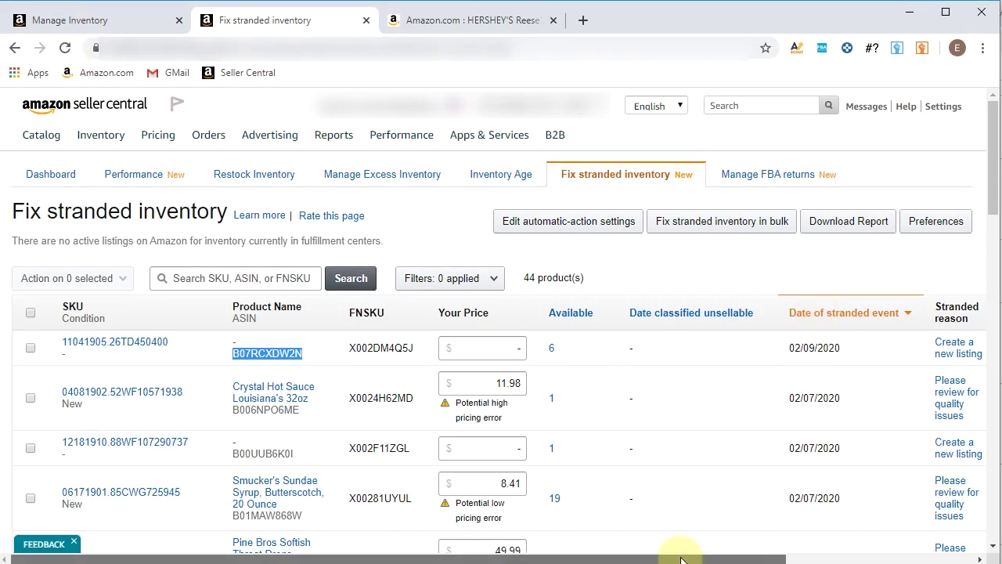
{"action": "left_click_drag", "start_coordinate": [675, 559], "coordinate": [675, 561]}
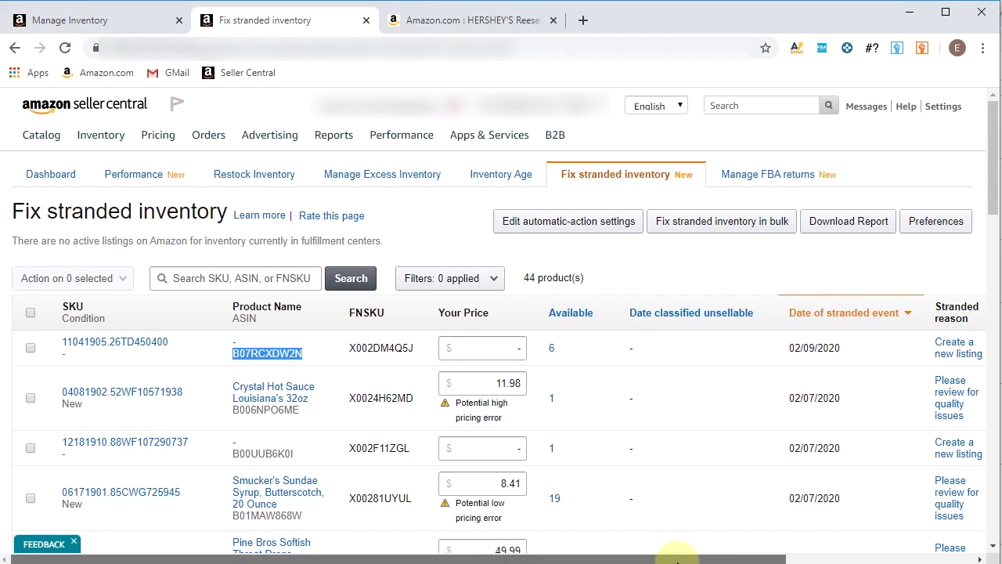
{"action": "left_click", "coordinate": [118, 24]}
{"action": "left_click", "coordinate": [258, 261]}
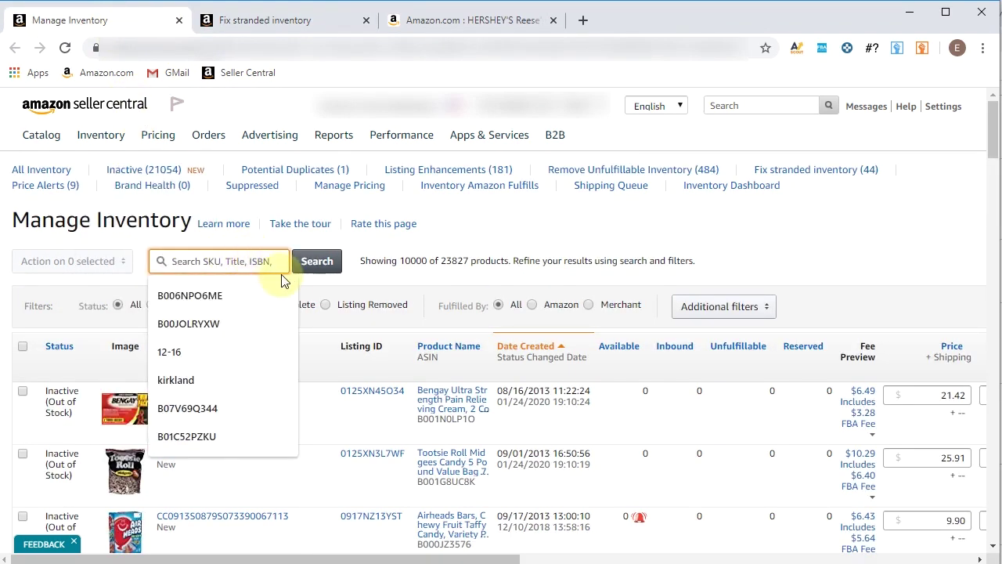
{"action": "key", "text": "ctrl+v"}
{"action": "left_click", "coordinate": [316, 261]}
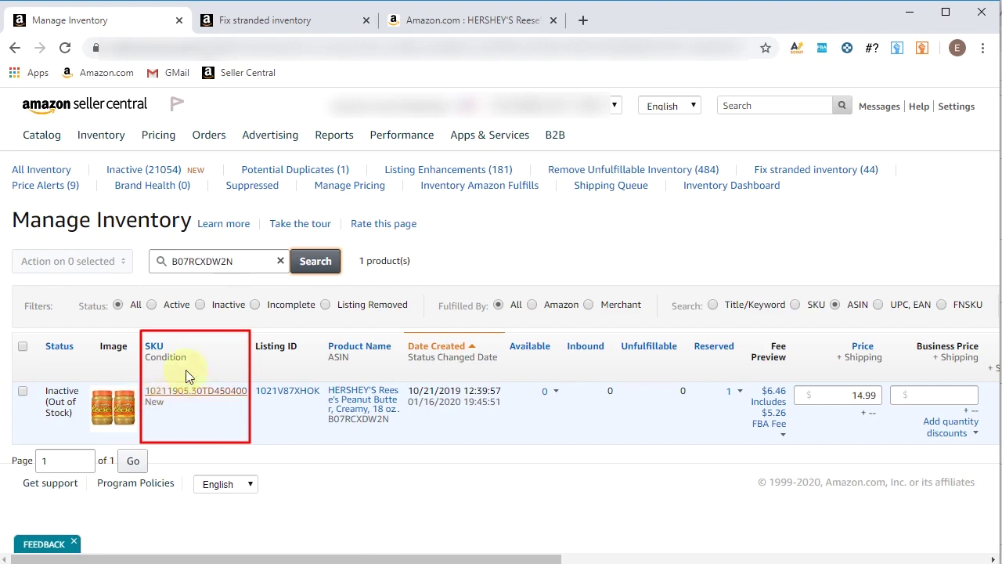
{"action": "left_click", "coordinate": [282, 21]}
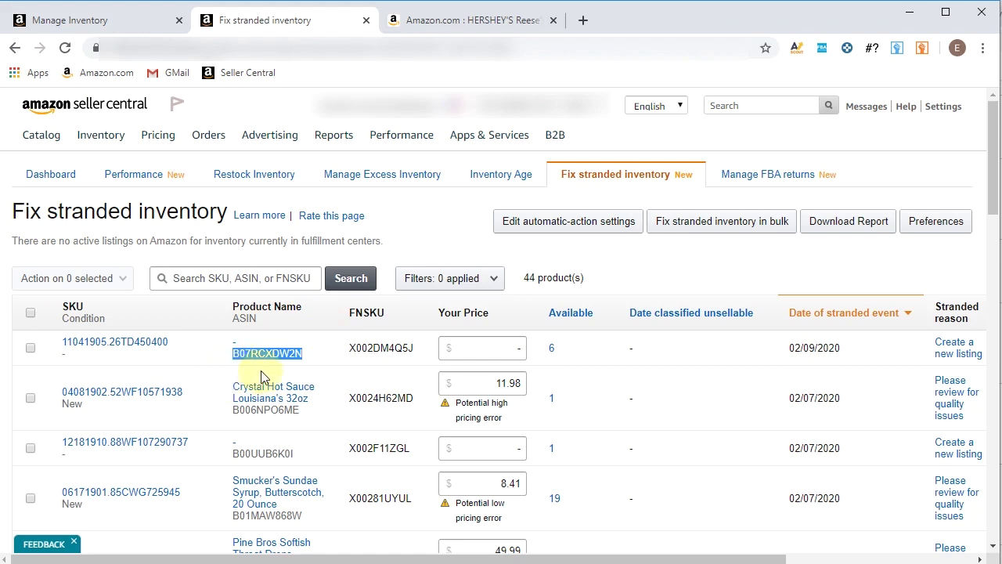
Start a new listing for the stranded item at price 14.99 with Seller SKU 11041905.26TD450400
{"action": "left_click_drag", "start_coordinate": [602, 559], "coordinate": [340, 449]}
{"action": "left_click_drag", "start_coordinate": [184, 342], "coordinate": [62, 342]}
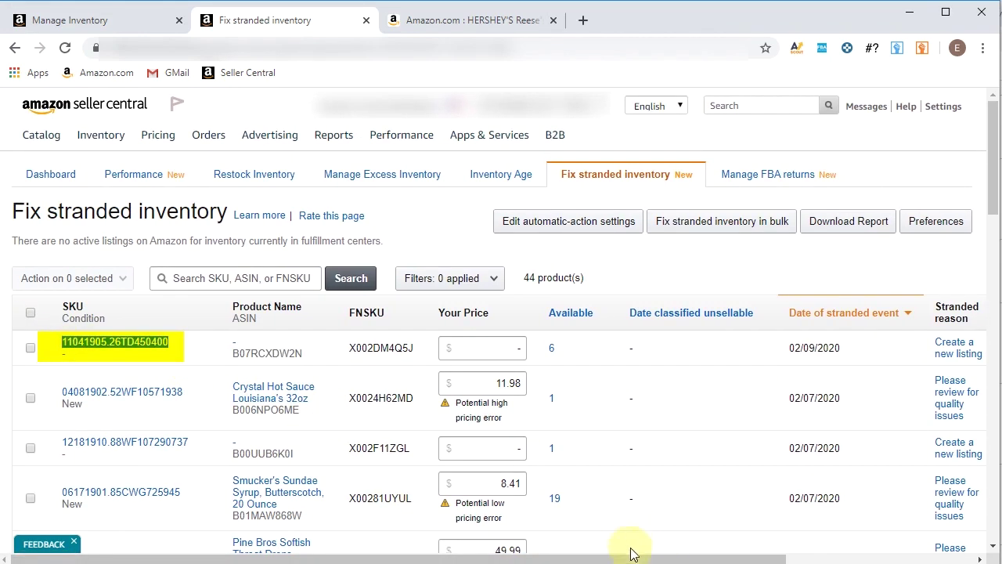
{"action": "left_click_drag", "start_coordinate": [636, 559], "coordinate": [846, 556]}
{"action": "left_click", "coordinate": [925, 347]}
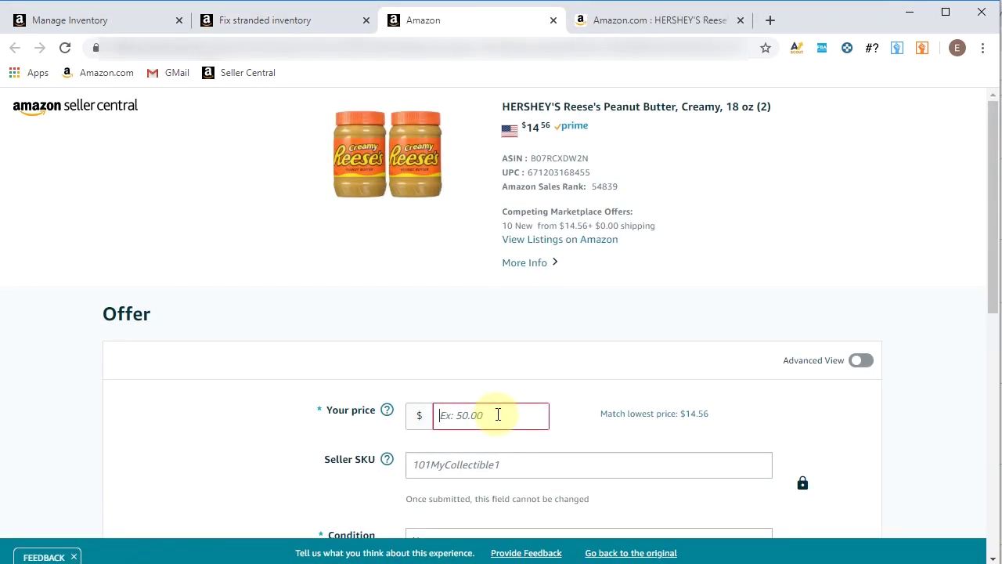
{"action": "type", "text": "14.99"}
{"action": "key", "text": "Tab"}
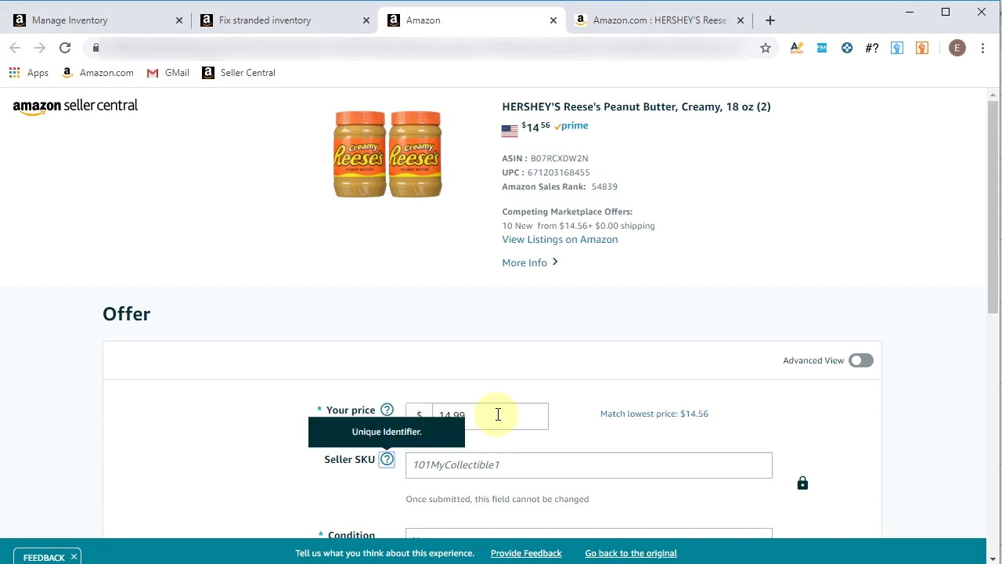
{"action": "left_click", "coordinate": [502, 470]}
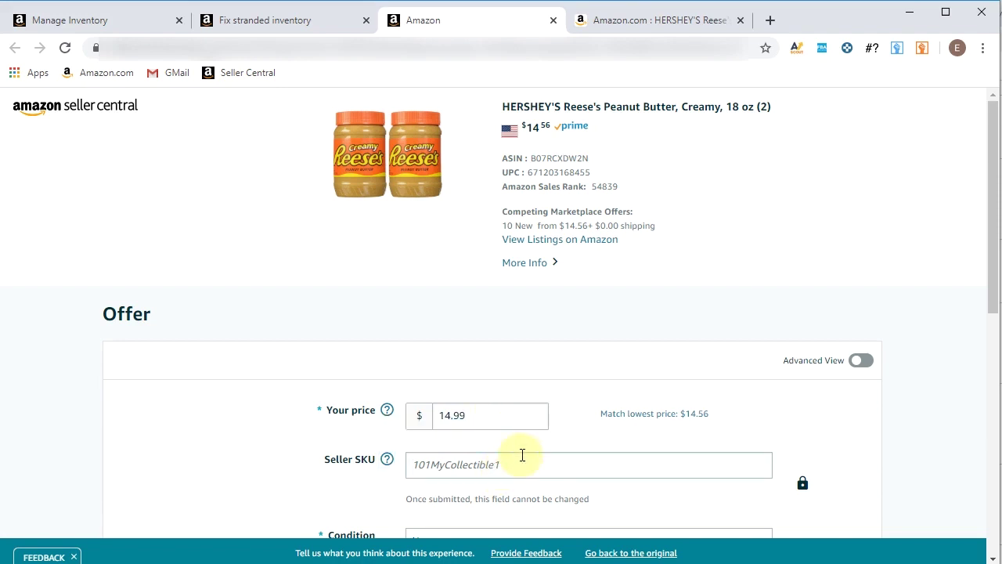
{"action": "type", "text": "11041905.26TD450400"}
Keep condition New and Fulfilled by Amazon, then save the new listing
{"action": "scroll", "coordinate": [647, 467], "scroll_direction": "down", "scroll_amount": 1}
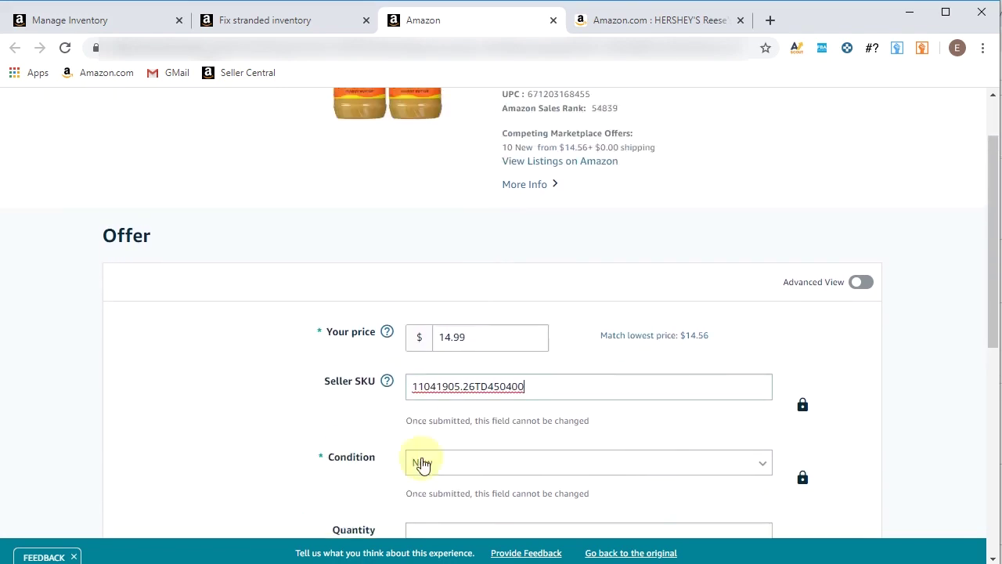
{"action": "scroll", "coordinate": [548, 403], "scroll_direction": "down", "scroll_amount": 1}
{"action": "scroll", "coordinate": [595, 354], "scroll_direction": "down", "scroll_amount": 2}
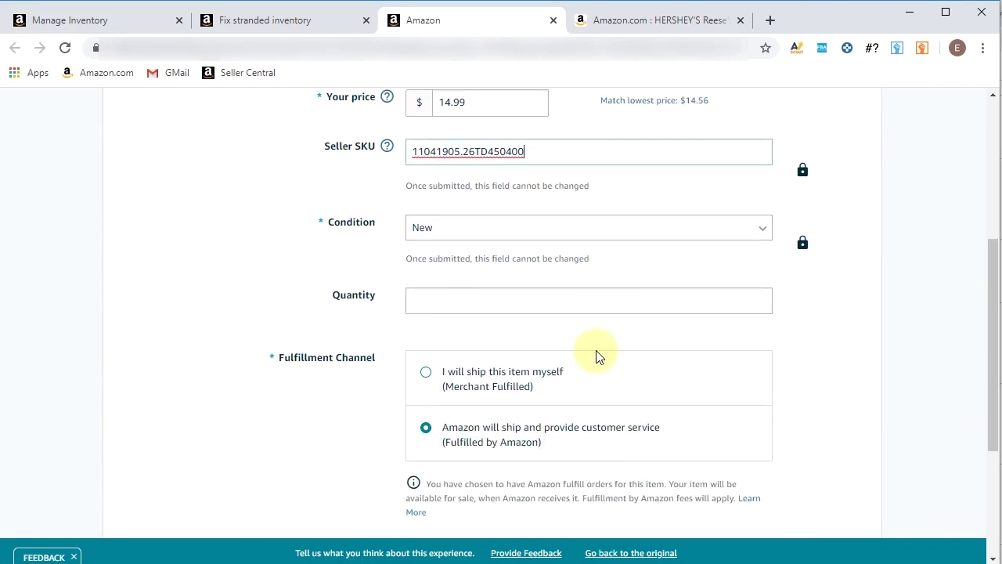
{"action": "scroll", "coordinate": [438, 322], "scroll_direction": "down", "scroll_amount": 2}
{"action": "scroll", "coordinate": [552, 243], "scroll_direction": "up", "scroll_amount": 1}
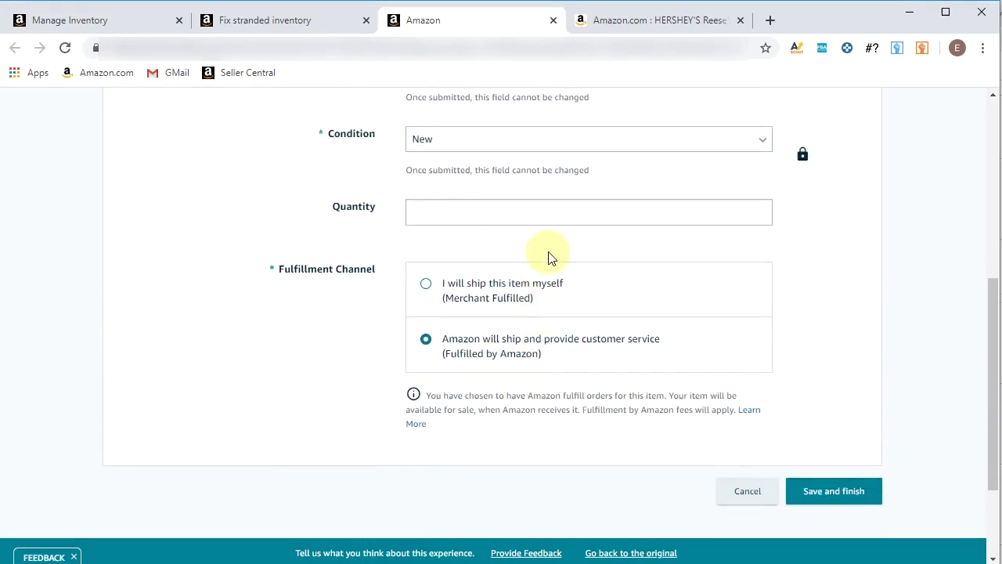
{"action": "scroll", "coordinate": [509, 235], "scroll_direction": "up", "scroll_amount": 3}
{"action": "scroll", "coordinate": [572, 349], "scroll_direction": "down", "scroll_amount": 1}
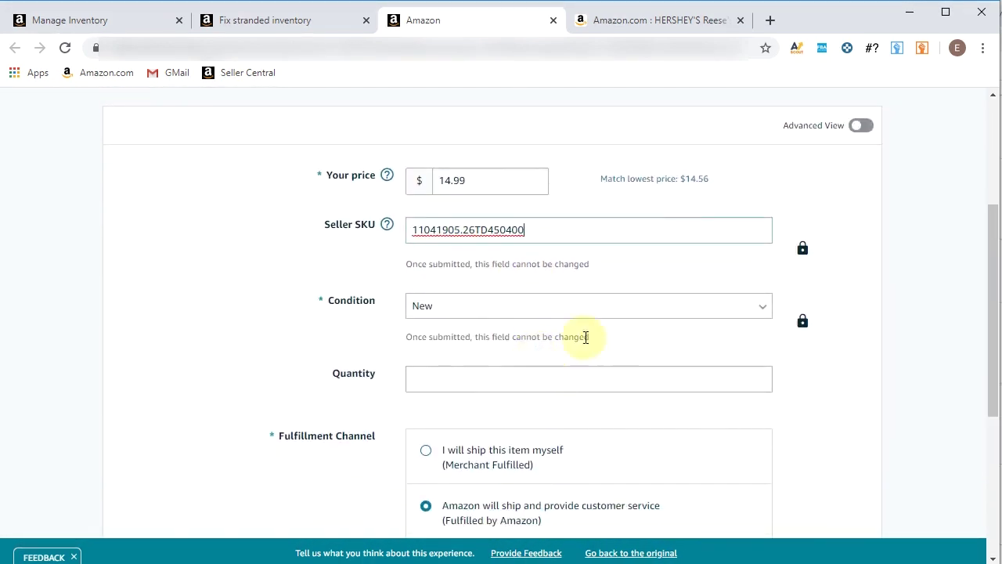
{"action": "left_click", "coordinate": [660, 301]}
{"action": "left_click", "coordinate": [660, 301]}
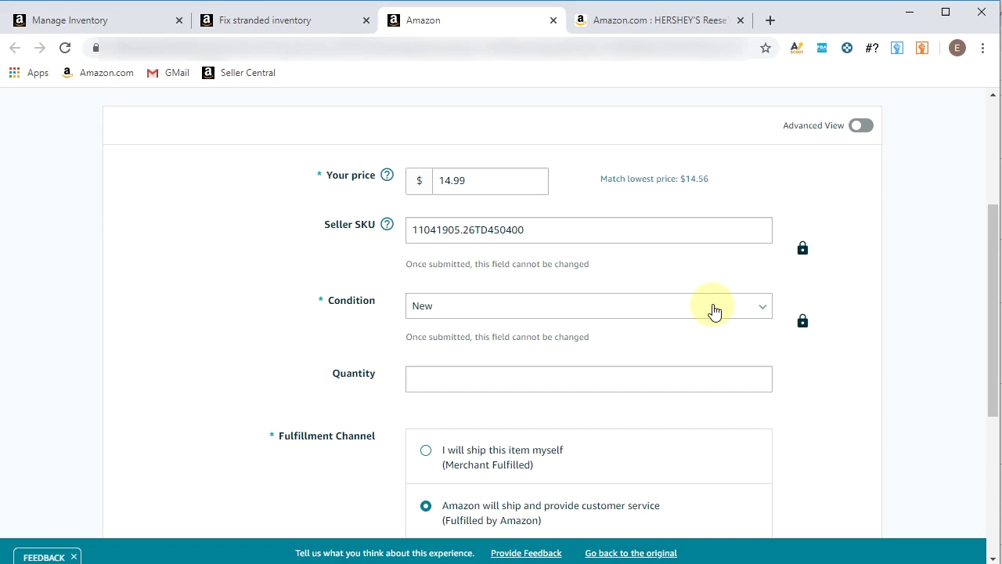
{"action": "scroll", "coordinate": [783, 336], "scroll_direction": "down", "scroll_amount": 3}
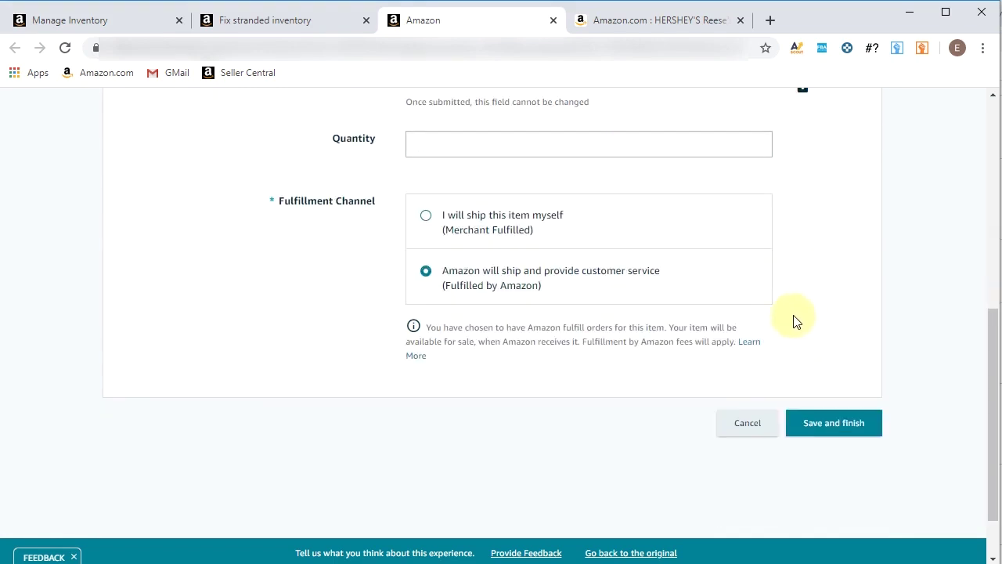
{"action": "left_click", "coordinate": [854, 427]}
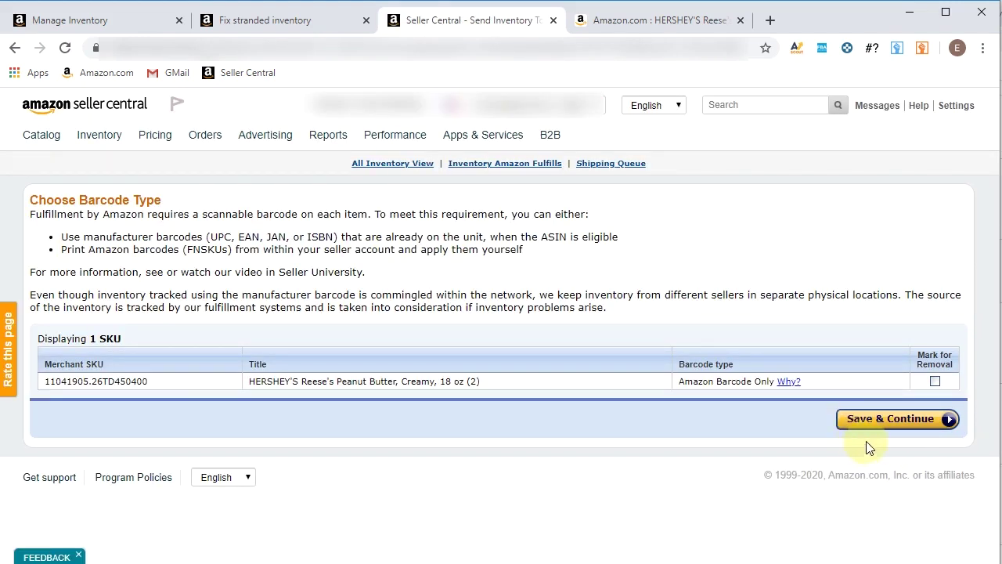
Accept Amazon barcodes, answer no to the battery dangerous-goods question, and save the FBA conversion
{"action": "left_click", "coordinate": [890, 420]}
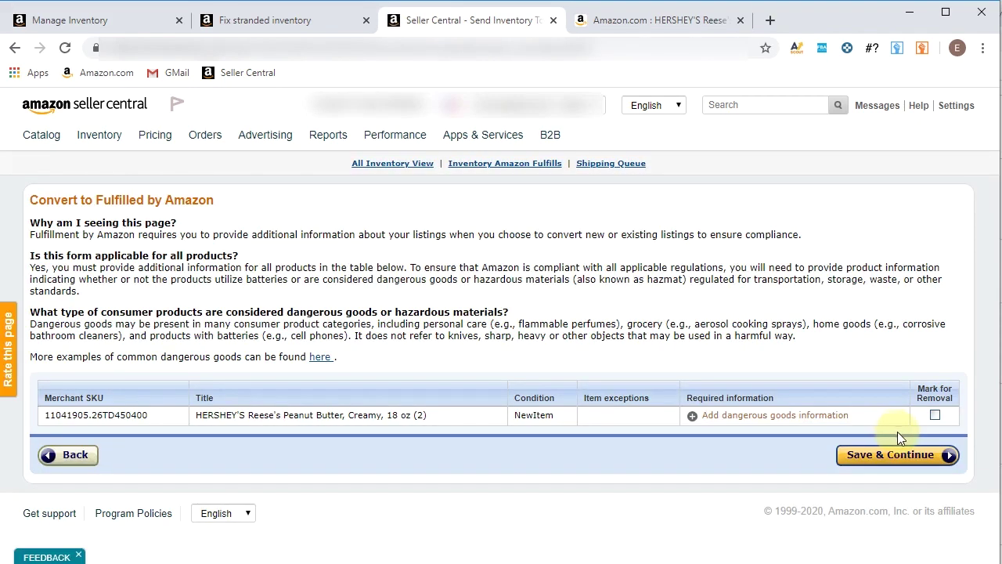
{"action": "left_click", "coordinate": [815, 413]}
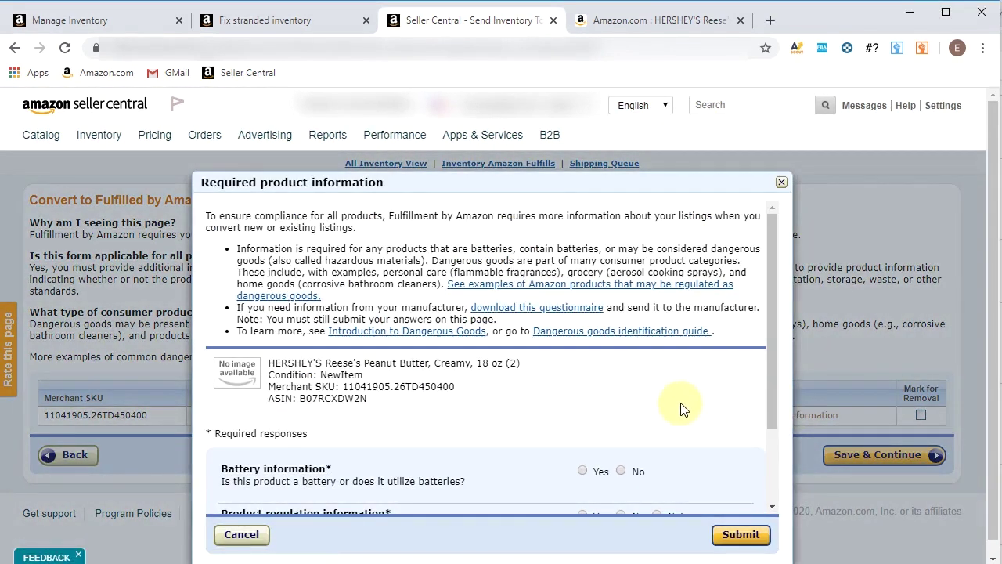
{"action": "scroll", "coordinate": [681, 403], "scroll_direction": "down", "scroll_amount": 1}
{"action": "left_click", "coordinate": [624, 394]}
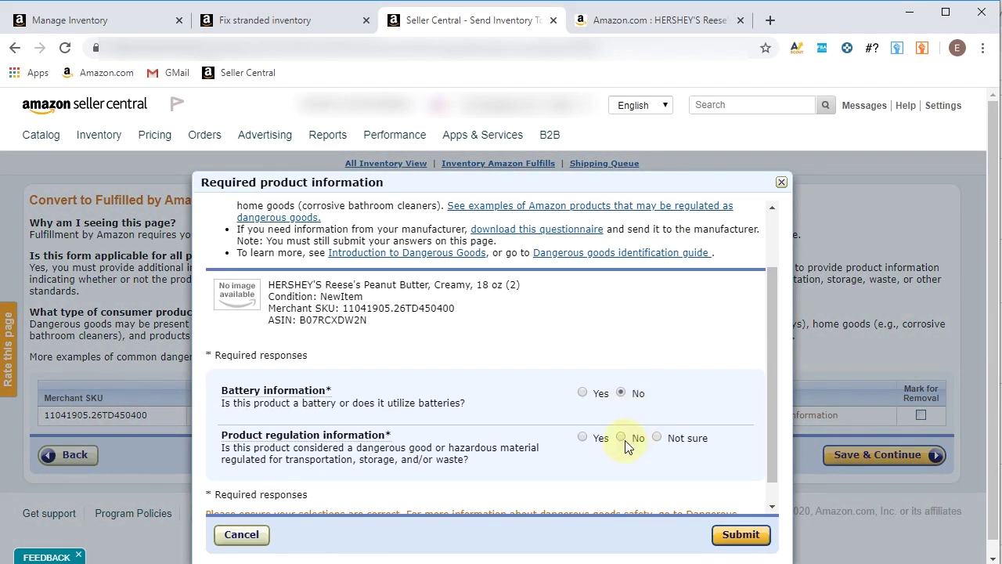
{"action": "scroll", "coordinate": [686, 343], "scroll_direction": "down", "scroll_amount": 1}
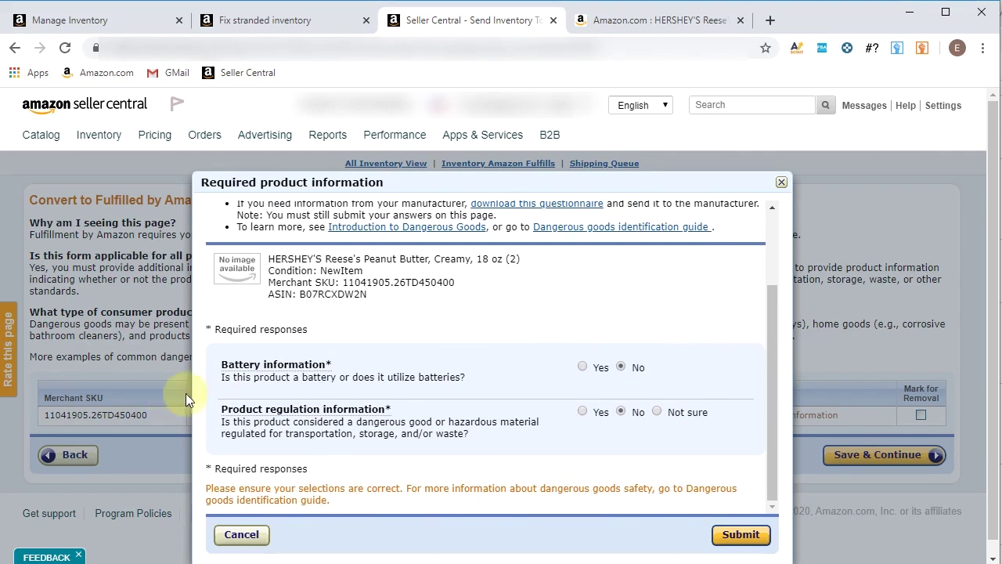
{"action": "scroll", "coordinate": [681, 313], "scroll_direction": "up", "scroll_amount": 2}
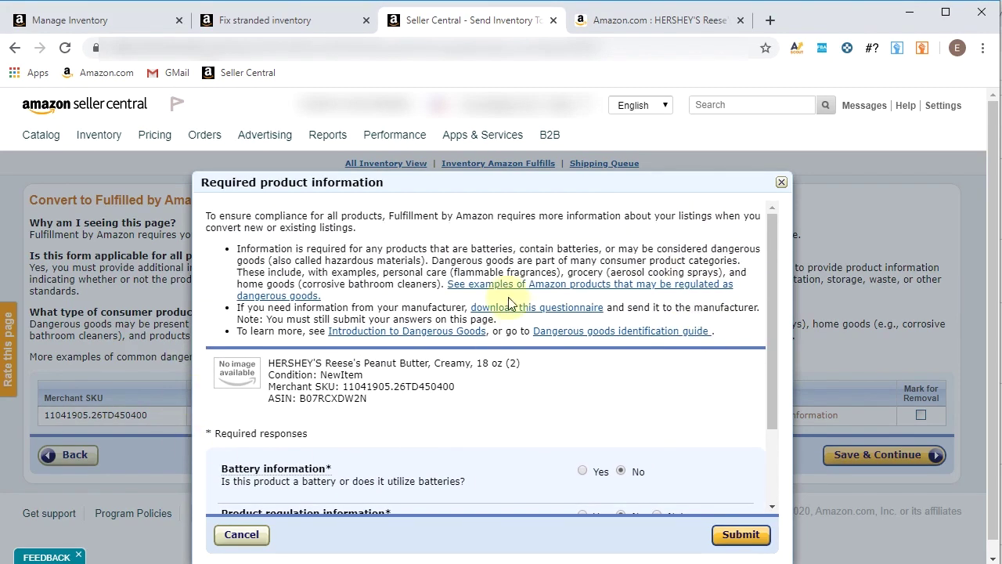
{"action": "scroll", "coordinate": [394, 342], "scroll_direction": "down", "scroll_amount": 3}
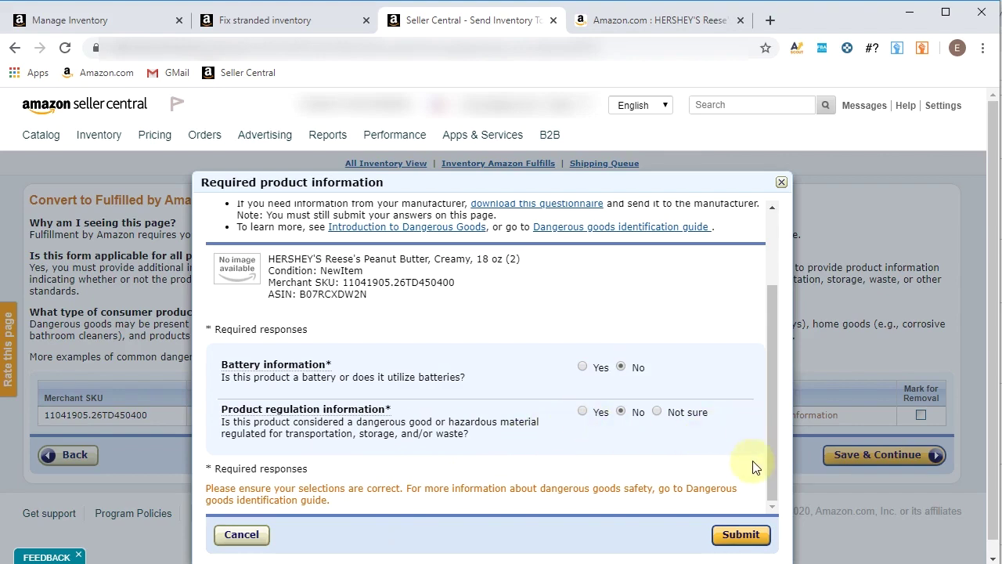
{"action": "left_click", "coordinate": [739, 537]}
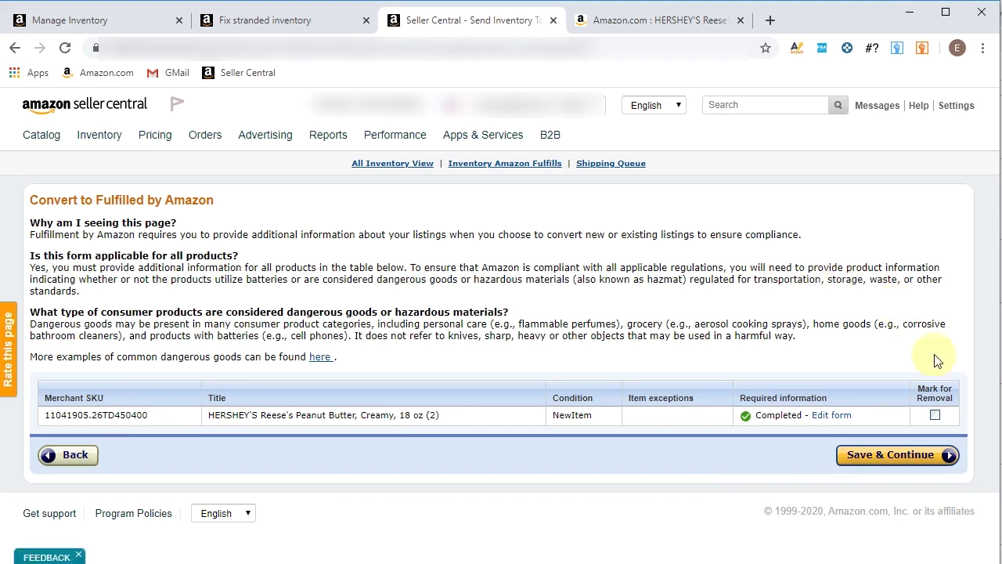
{"action": "left_click", "coordinate": [902, 462]}
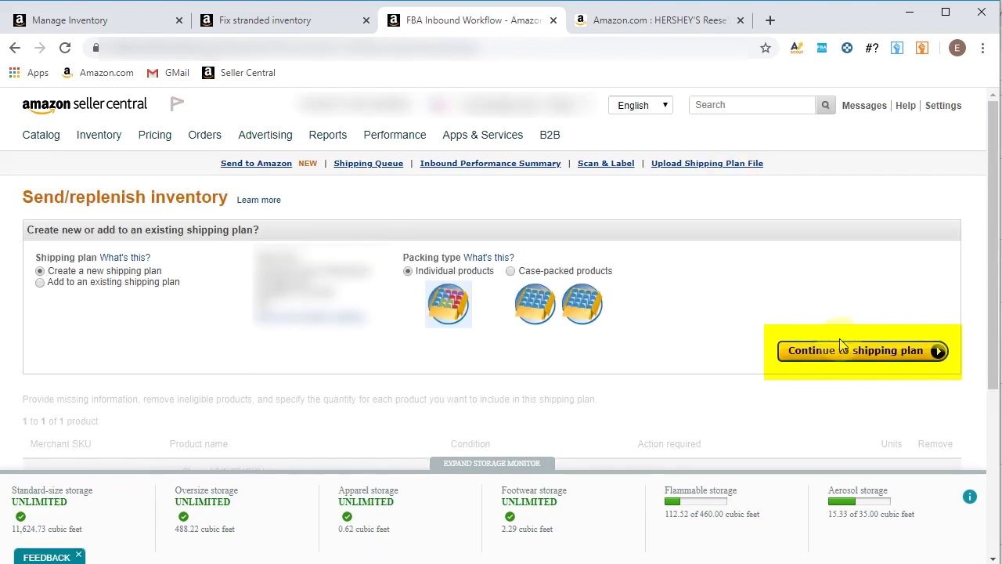
Delete the resulting shipping plan and return to Manage Inventory
{"action": "left_click", "coordinate": [833, 359]}
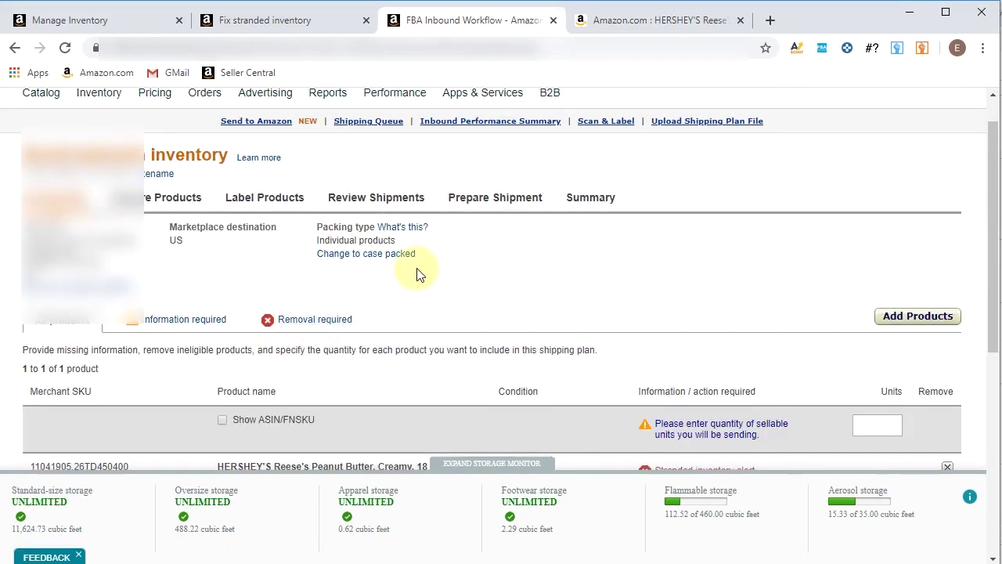
{"action": "scroll", "coordinate": [416, 277], "scroll_direction": "down", "scroll_amount": 5}
{"action": "left_click", "coordinate": [58, 262]}
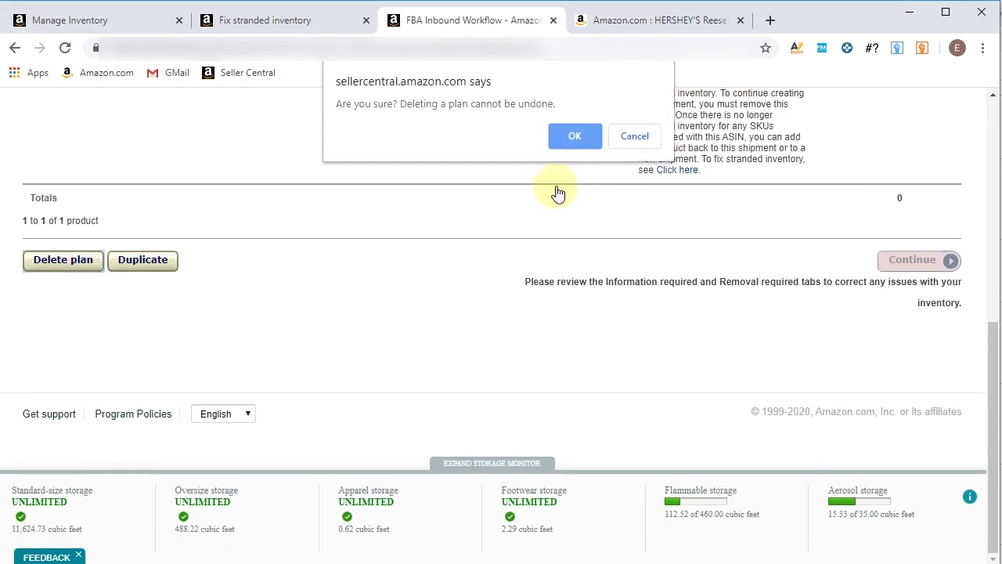
{"action": "left_click", "coordinate": [576, 131]}
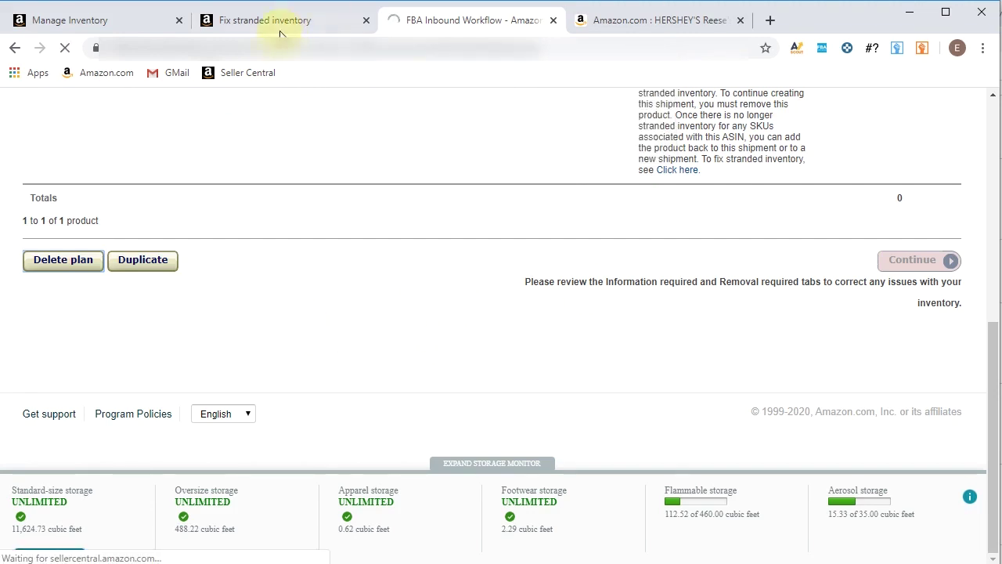
{"action": "left_click", "coordinate": [77, 21]}
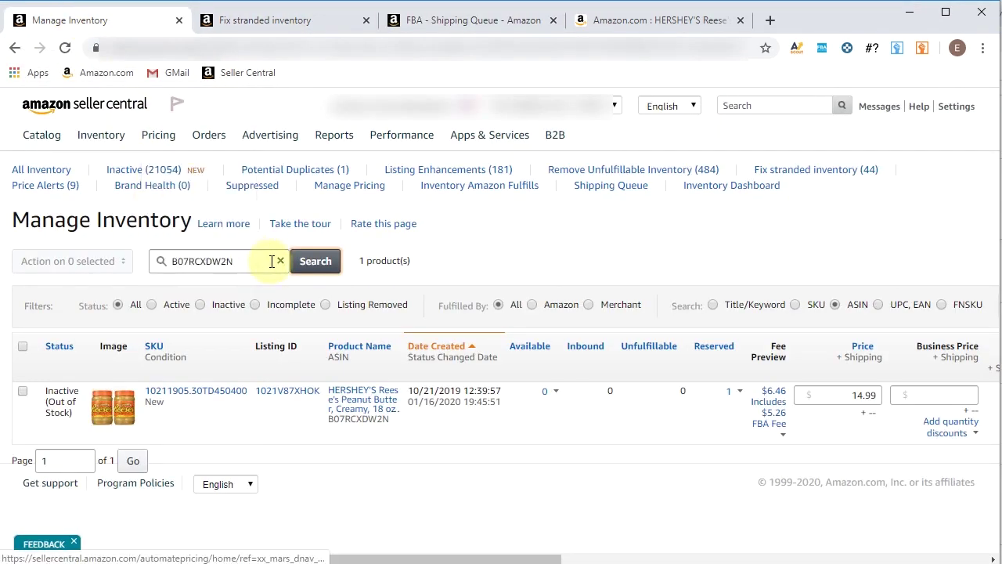
Search Manage Inventory for SKU 11041905.26TD450400, confirming it Active with 6 available, then return to stranded inventory
{"action": "left_click_drag", "start_coordinate": [274, 261], "coordinate": [144, 286]}
{"action": "type", "text": "11041905.26TD450400"}
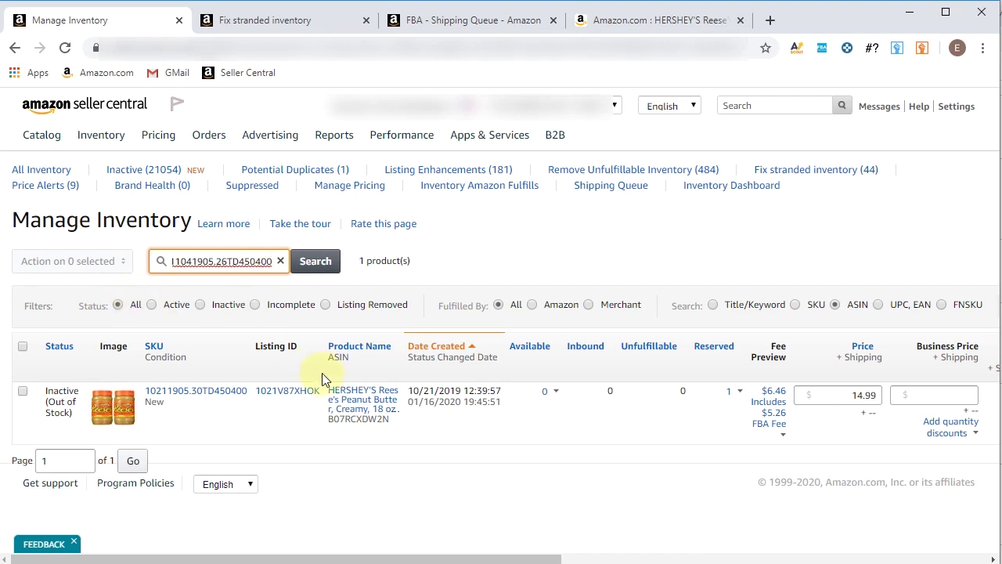
{"action": "key", "text": "Return"}
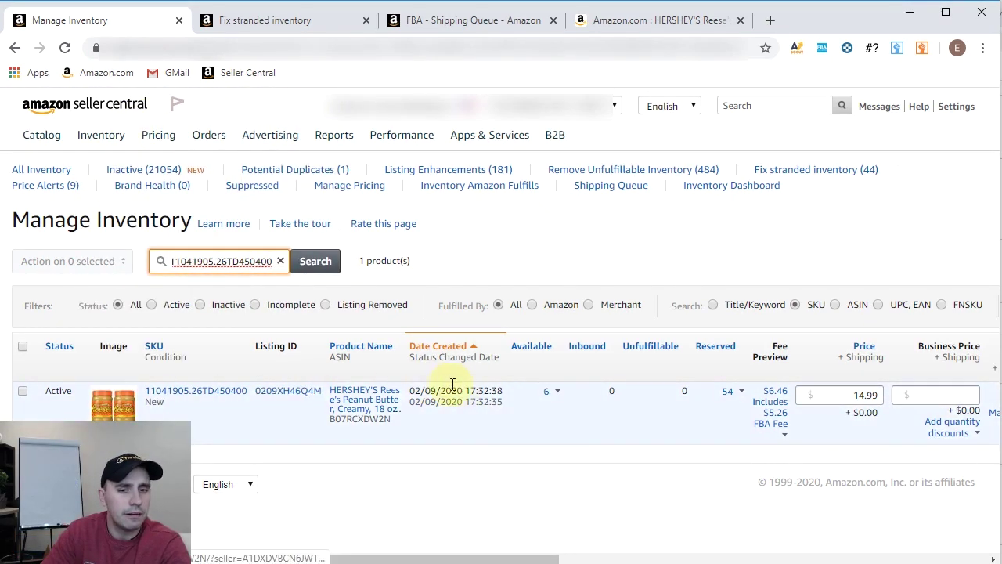
{"action": "left_click_drag", "start_coordinate": [392, 559], "coordinate": [227, 553]}
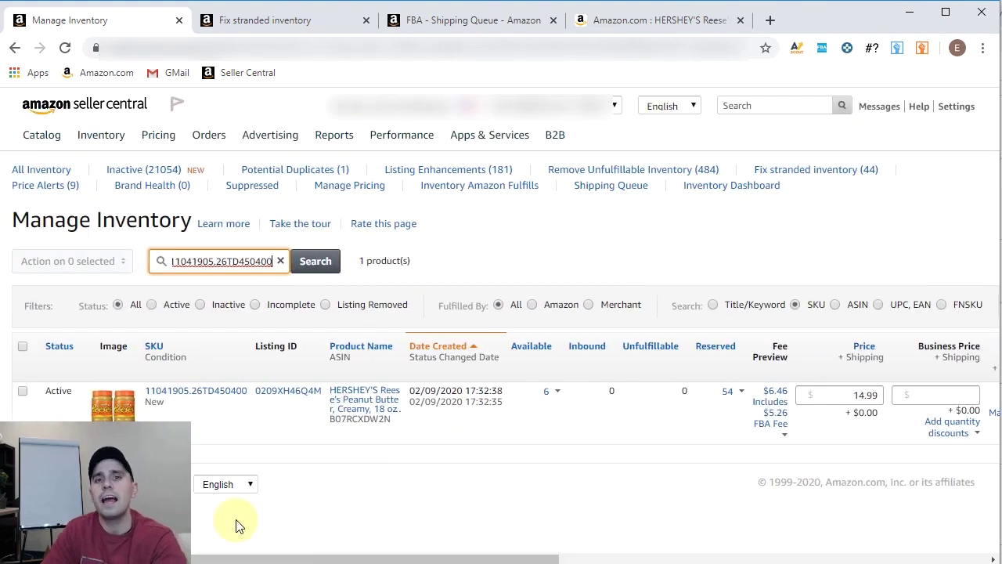
{"action": "left_click", "coordinate": [314, 20]}
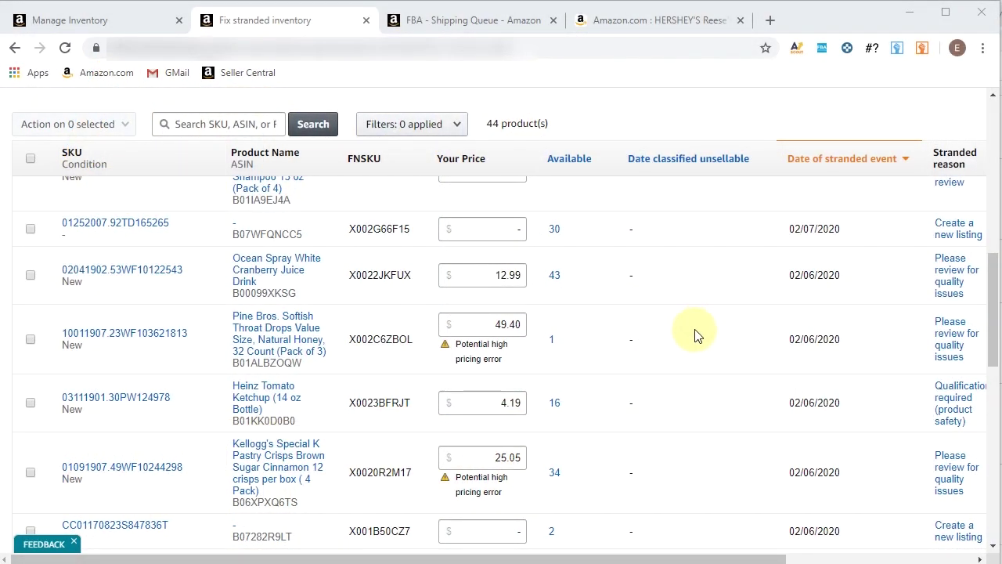
Scroll to the Missing SKU rows at the table bottom and tick listing 06171935.96QK66856
{"action": "scroll", "coordinate": [694, 344], "scroll_direction": "down", "scroll_amount": 4}
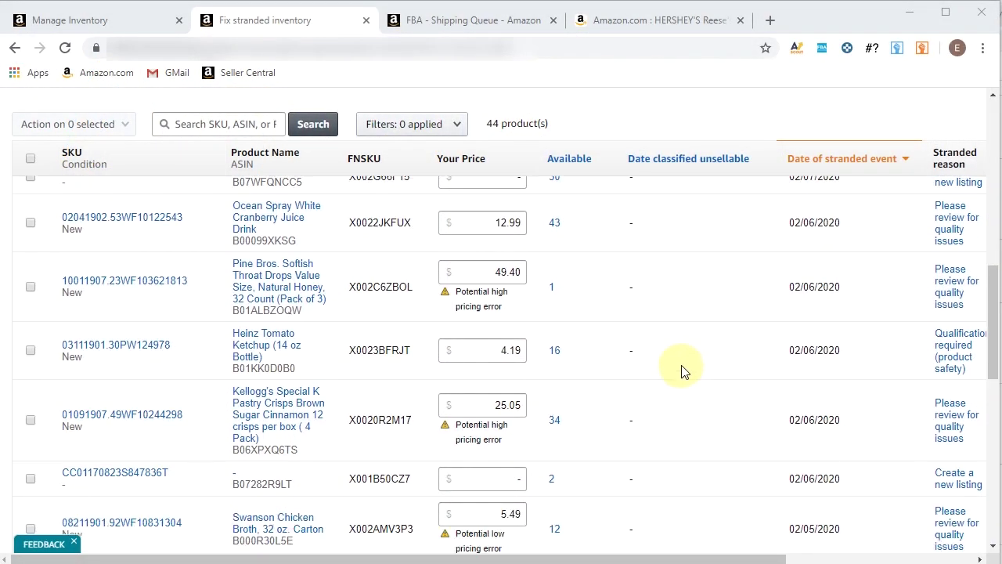
{"action": "scroll", "coordinate": [854, 370], "scroll_direction": "down", "scroll_amount": 5}
{"action": "mouse_move", "coordinate": [960, 409]}
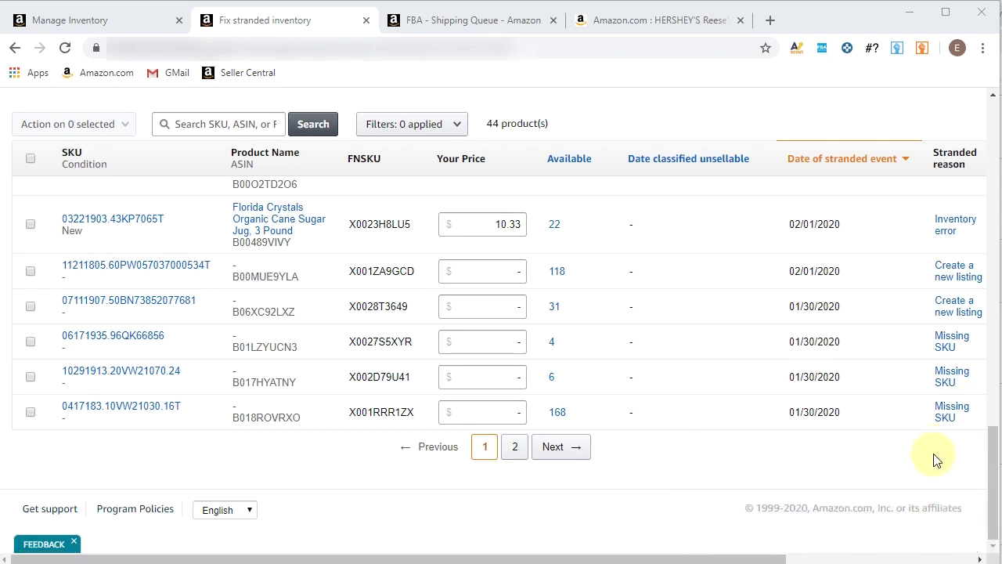
{"action": "mouse_move", "coordinate": [952, 338]}
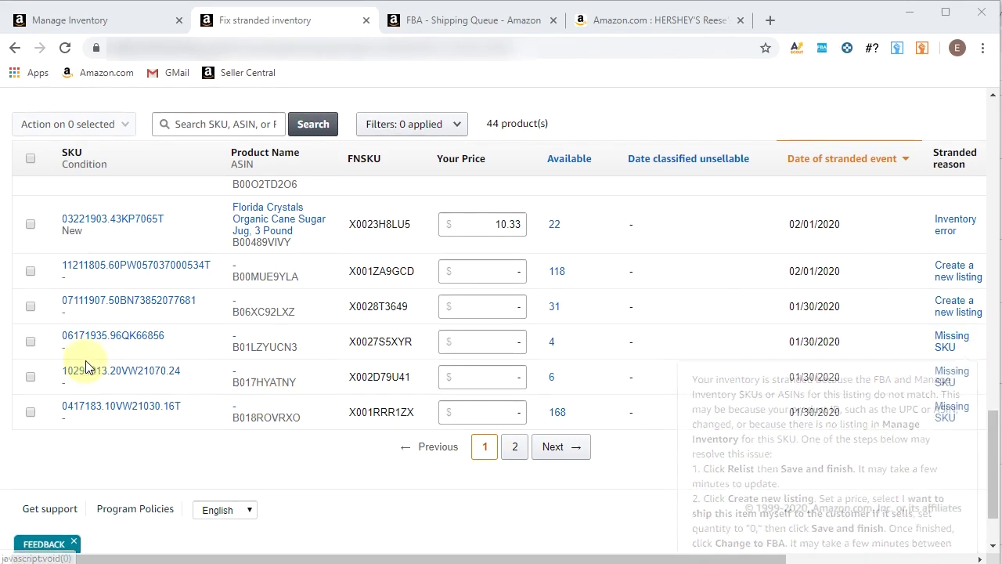
{"action": "left_click", "coordinate": [31, 341]}
Tick the other two Missing SKU listings, 1-click relist all three in bulk, then untick them
{"action": "left_click", "coordinate": [31, 377]}
{"action": "left_click", "coordinate": [30, 412]}
{"action": "left_click", "coordinate": [82, 127]}
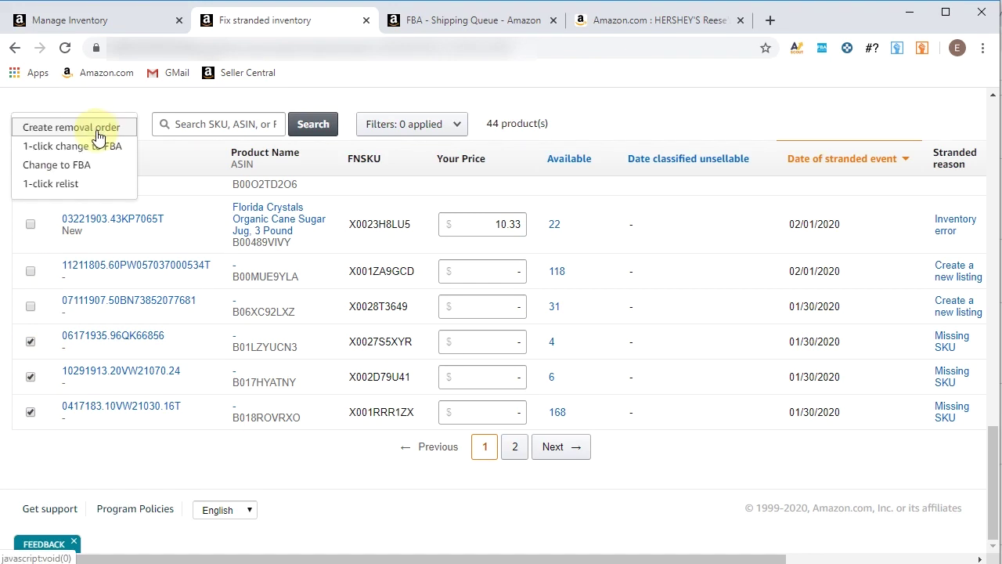
{"action": "left_click", "coordinate": [73, 188]}
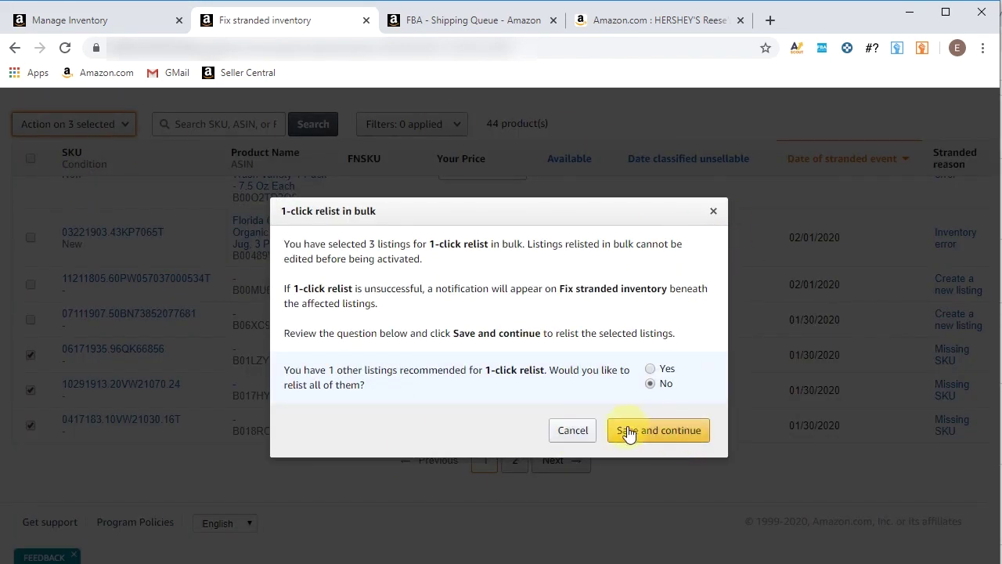
{"action": "left_click", "coordinate": [589, 440]}
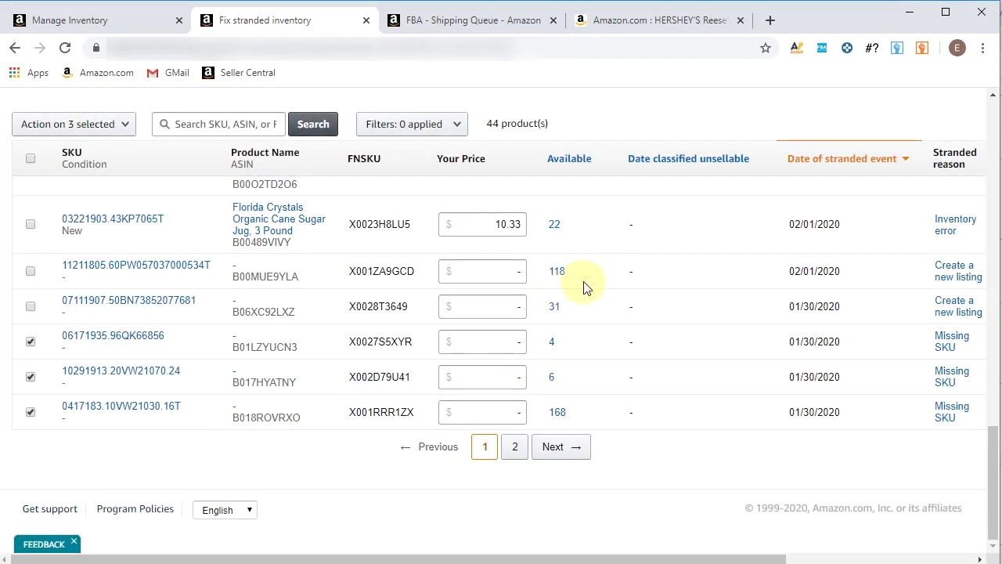
{"action": "left_click", "coordinate": [30, 377]}
{"action": "left_click", "coordinate": [31, 412]}
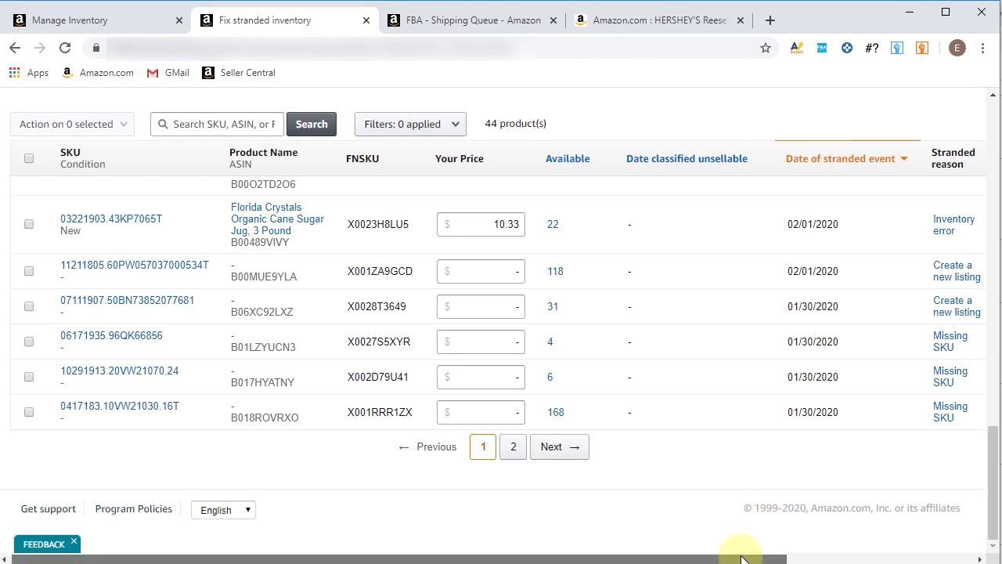
{"action": "left_click_drag", "start_coordinate": [738, 553], "coordinate": [711, 553]}
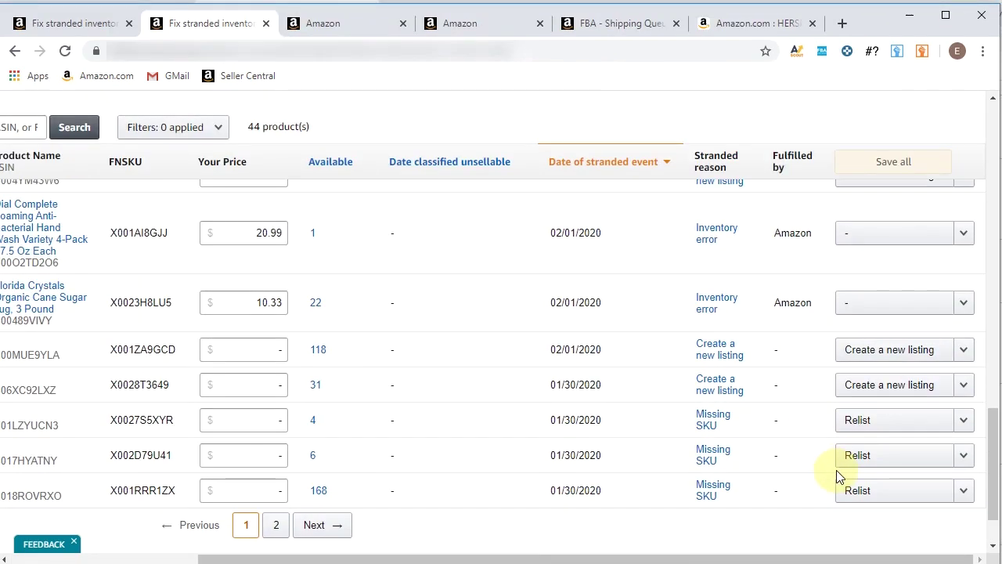
{"action": "scroll", "coordinate": [833, 400], "scroll_direction": "up", "scroll_amount": 12}
{"action": "scroll", "coordinate": [832, 421], "scroll_direction": "up", "scroll_amount": 3}
{"action": "mouse_move", "coordinate": [716, 315]}
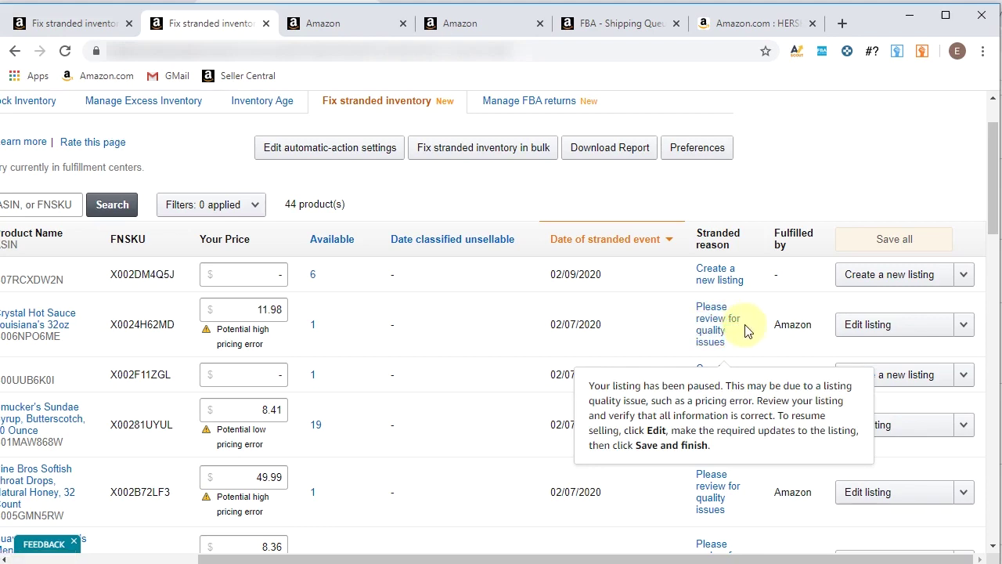
{"action": "scroll", "coordinate": [745, 330], "scroll_direction": "down", "scroll_amount": 1}
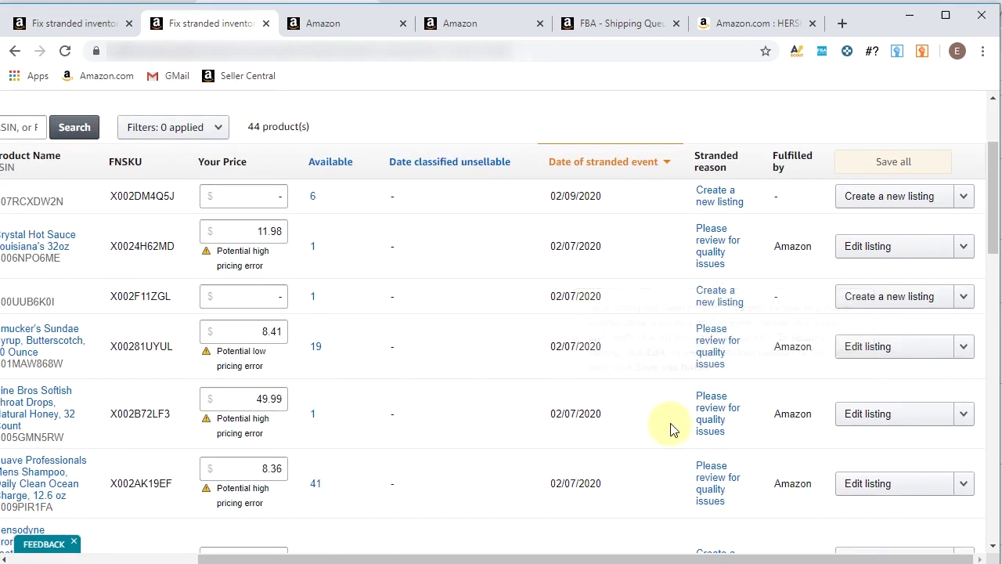
{"action": "mouse_move", "coordinate": [722, 415]}
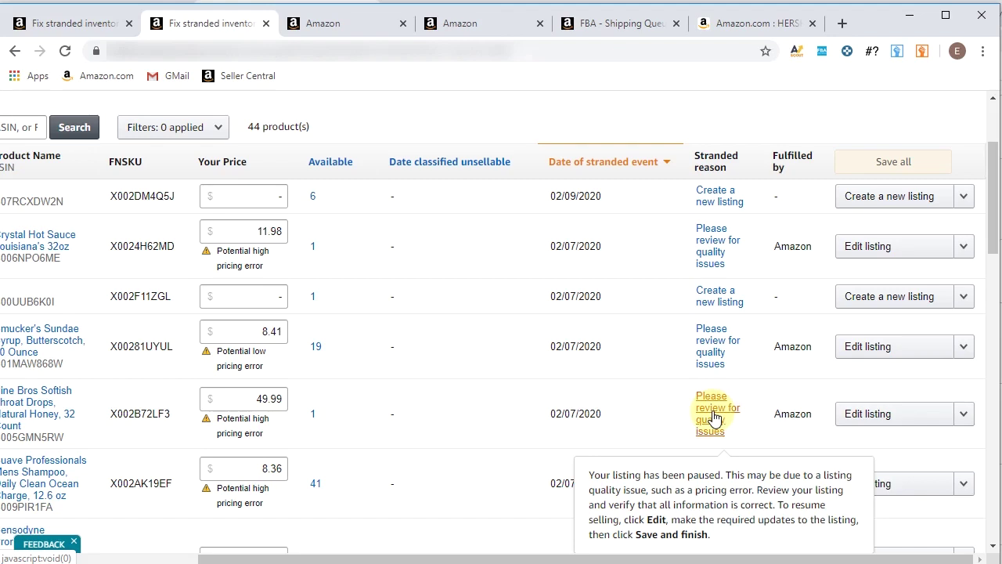
{"action": "scroll", "coordinate": [846, 403], "scroll_direction": "down", "scroll_amount": 3}
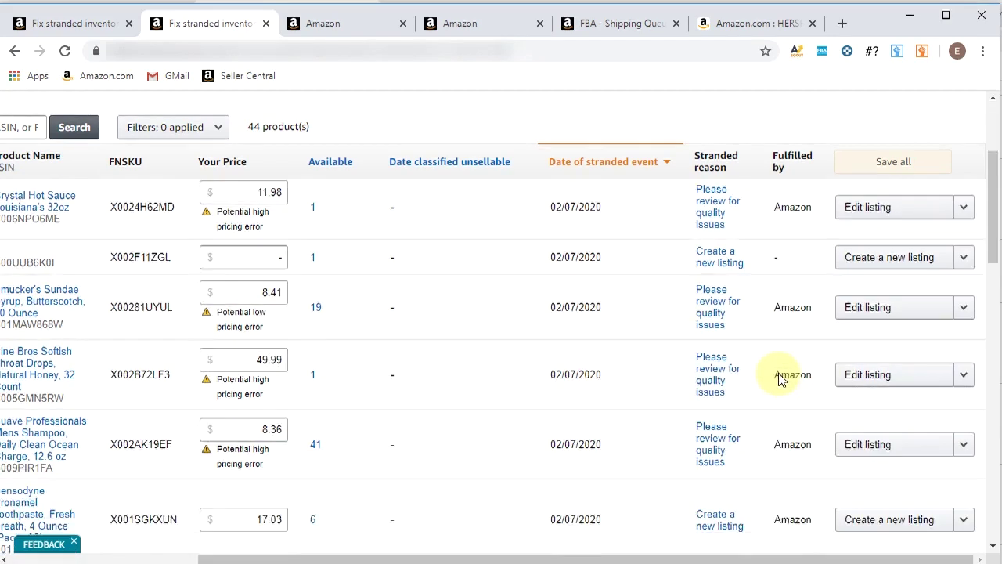
{"action": "scroll", "coordinate": [771, 387], "scroll_direction": "down", "scroll_amount": 4}
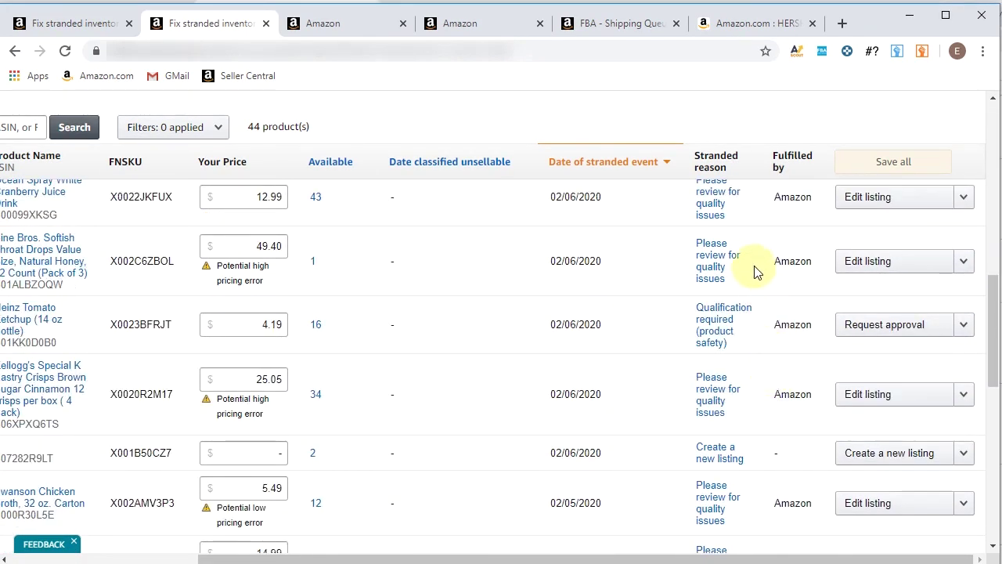
{"action": "scroll", "coordinate": [758, 269], "scroll_direction": "down", "scroll_amount": 1}
{"action": "scroll", "coordinate": [745, 329], "scroll_direction": "down", "scroll_amount": 1}
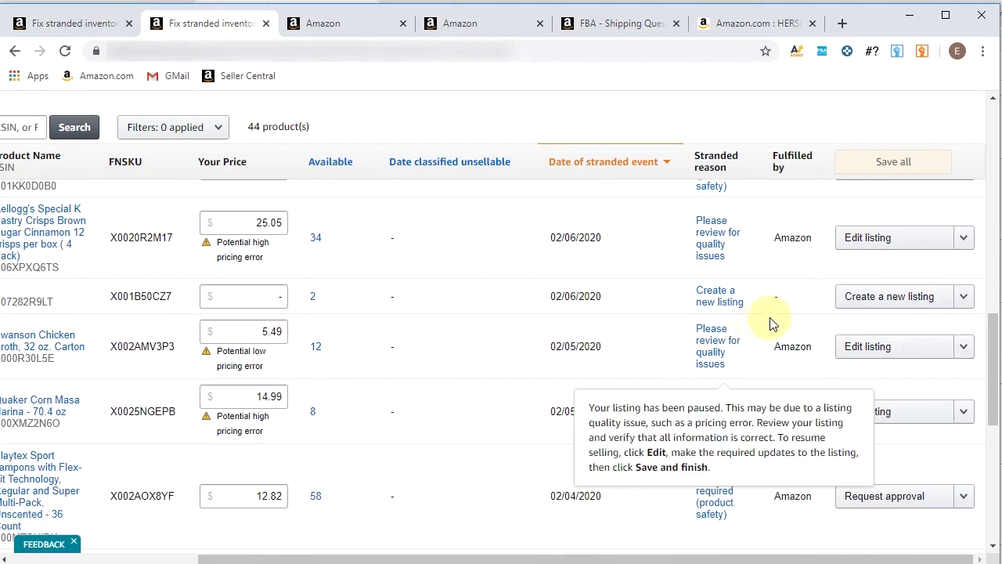
{"action": "scroll", "coordinate": [736, 293], "scroll_direction": "up", "scroll_amount": 1}
{"action": "mouse_move", "coordinate": [722, 249]}
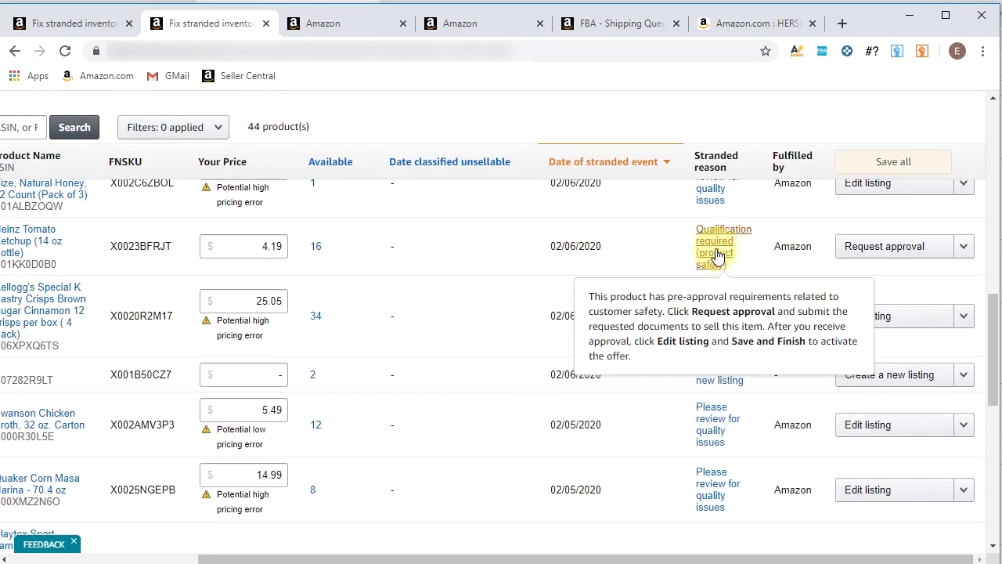
{"action": "scroll", "coordinate": [723, 319], "scroll_direction": "down", "scroll_amount": 4}
{"action": "scroll", "coordinate": [716, 389], "scroll_direction": "down", "scroll_amount": 2}
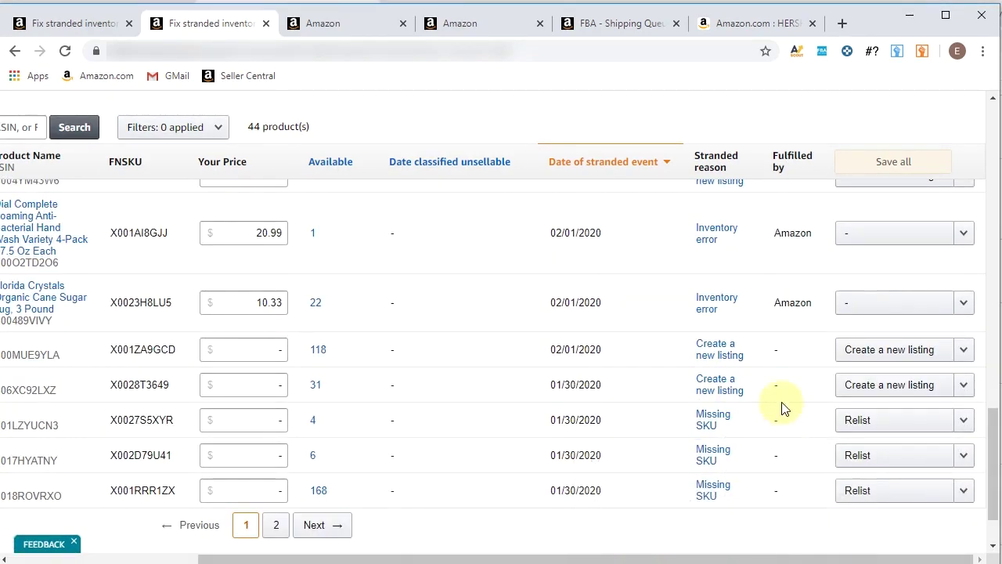
{"action": "scroll", "coordinate": [854, 487], "scroll_direction": "up", "scroll_amount": 2}
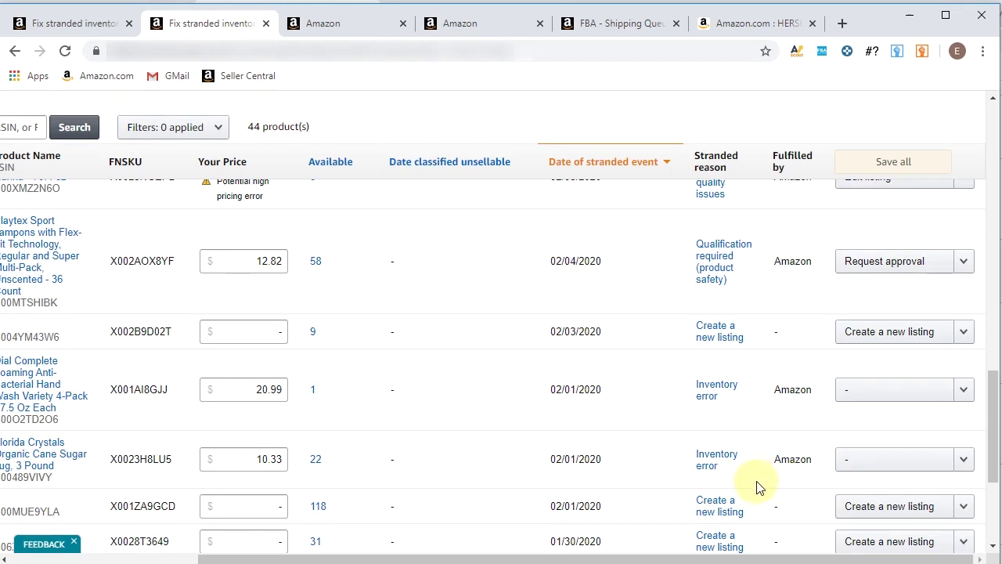
{"action": "mouse_move", "coordinate": [716, 387]}
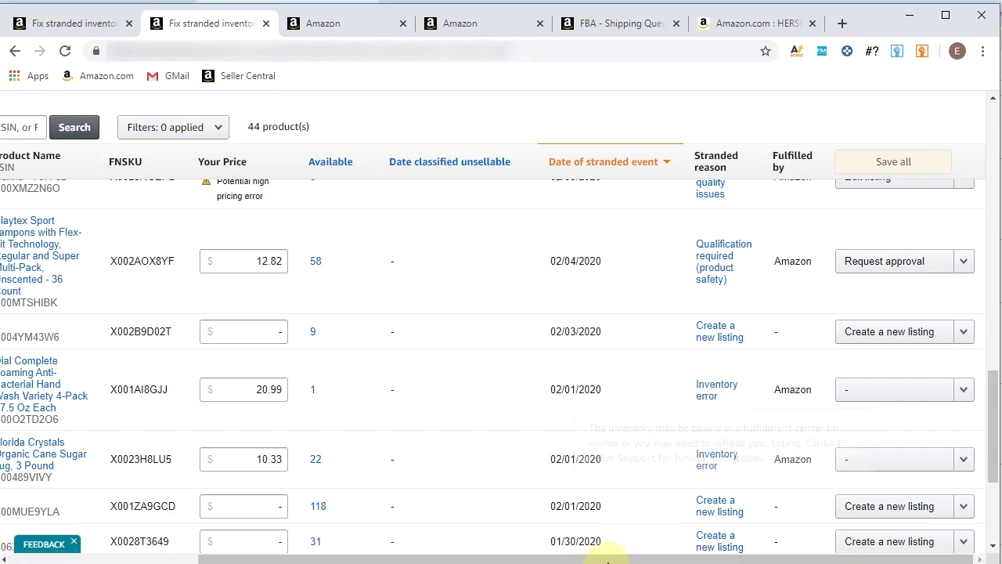
{"action": "left_click_drag", "start_coordinate": [618, 559], "coordinate": [486, 560]}
View SKU CC12160670B674036T's Dial hand wash listing, Inactive and out of stock, then return to stranded inventory
{"action": "scroll", "coordinate": [485, 558], "scroll_direction": "left", "scroll_amount": 3}
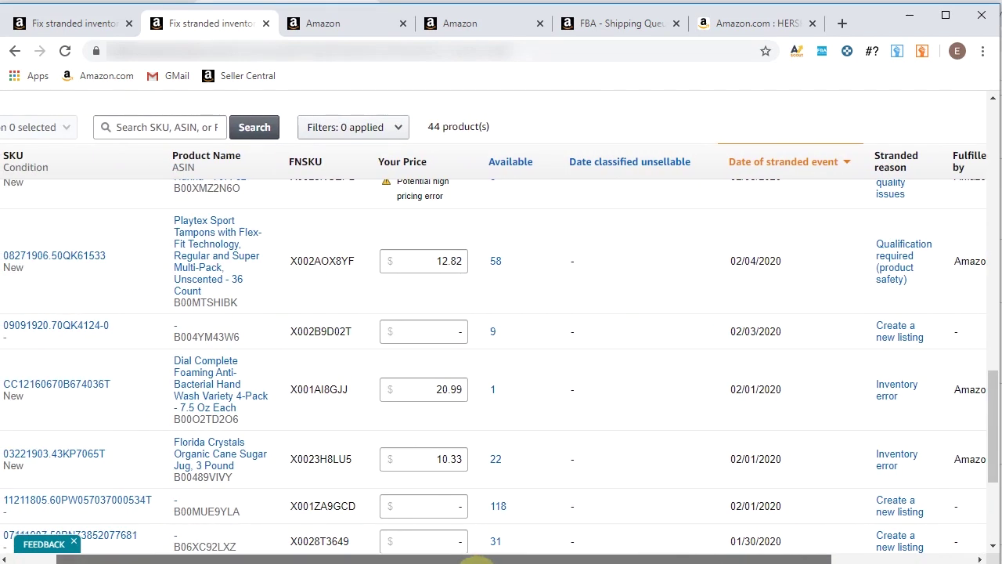
{"action": "scroll", "coordinate": [478, 558], "scroll_direction": "left", "scroll_amount": 2}
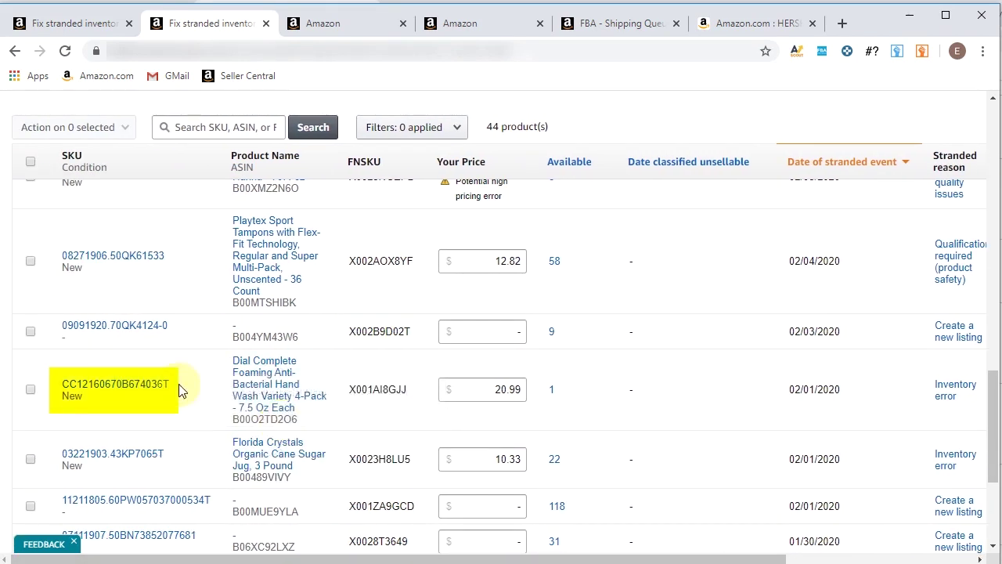
{"action": "left_click", "coordinate": [73, 386]}
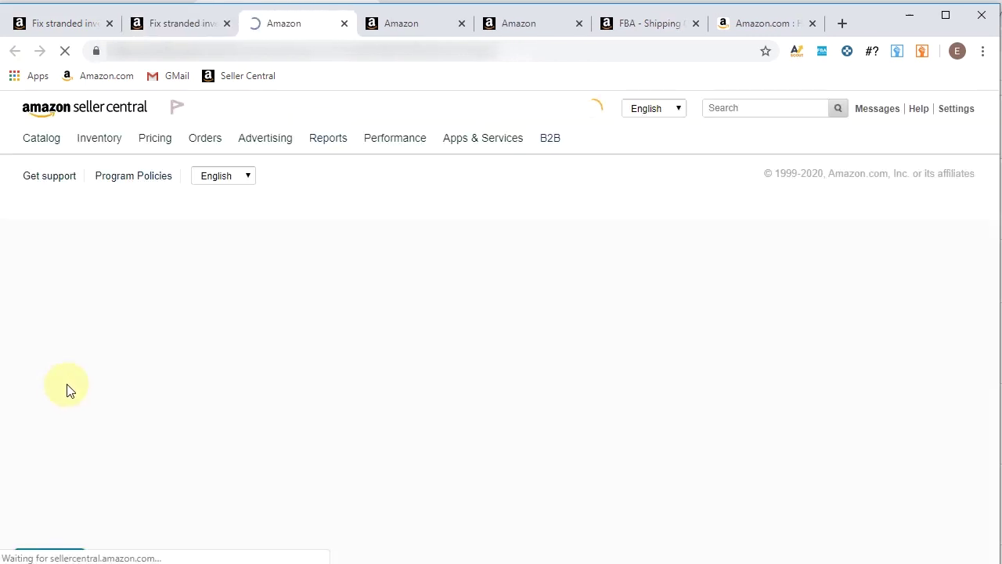
{"action": "left_click", "coordinate": [196, 27]}
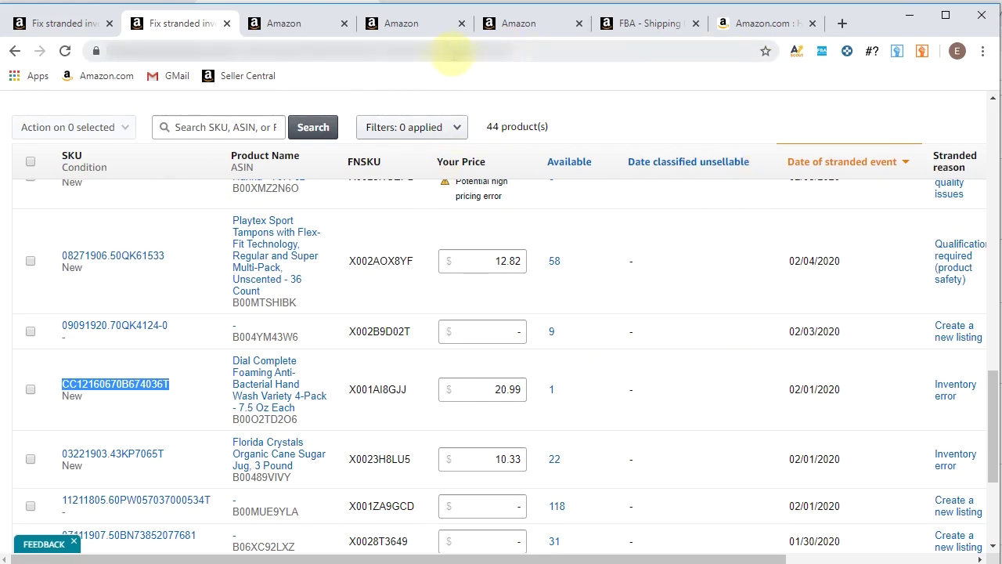
{"action": "scroll", "coordinate": [788, 264], "scroll_direction": "up", "scroll_amount": 10}
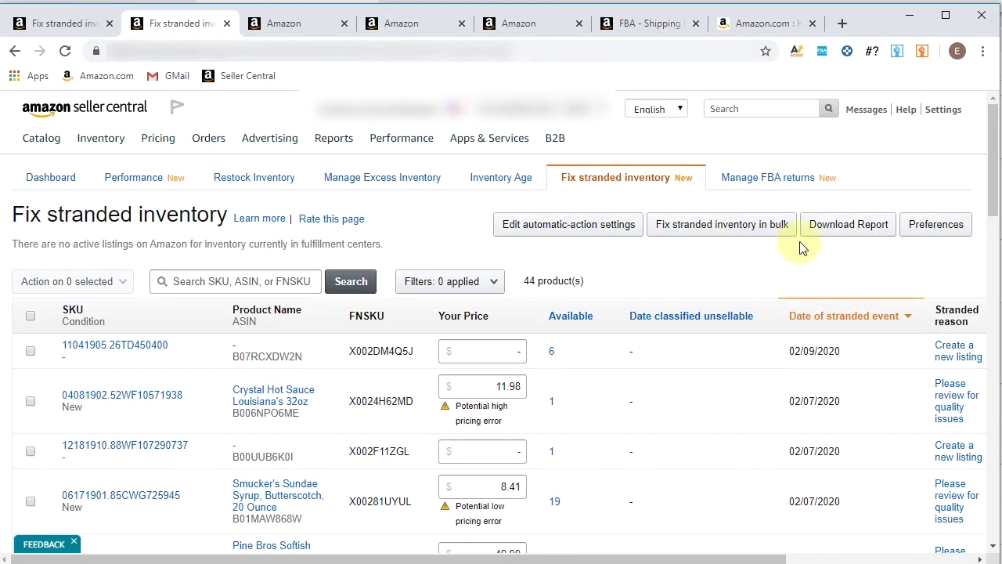
Run the Listing Not Active support check for SKU CC12160670B674036T, which reports a technical issue
{"action": "left_click", "coordinate": [905, 110]}
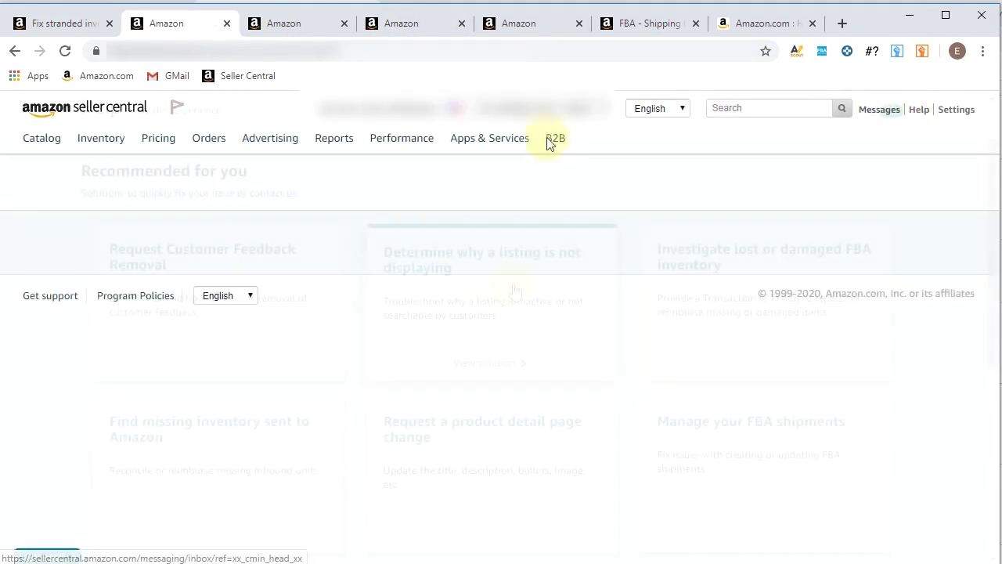
{"action": "scroll", "coordinate": [533, 351], "scroll_direction": "down", "scroll_amount": 2}
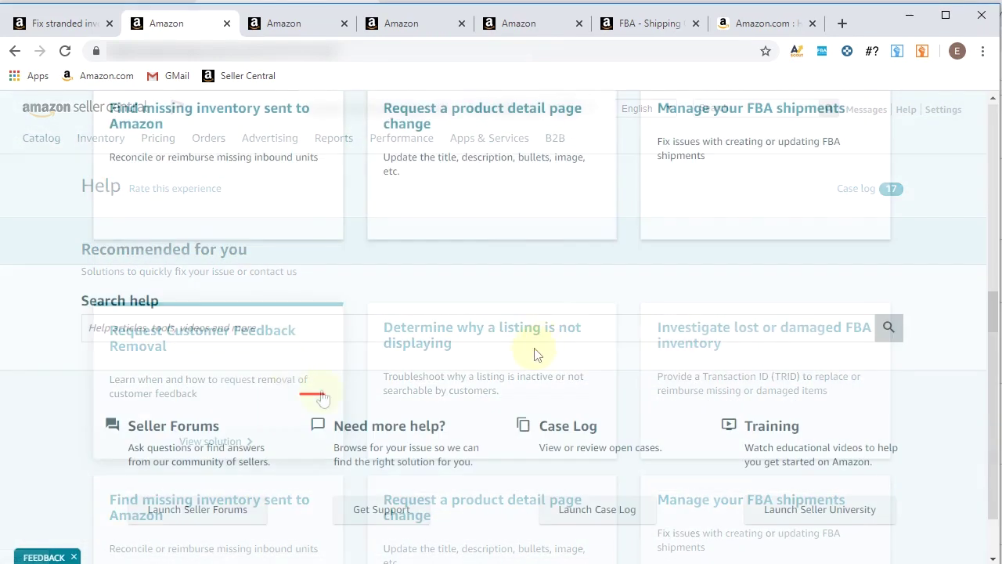
{"action": "left_click", "coordinate": [371, 514]}
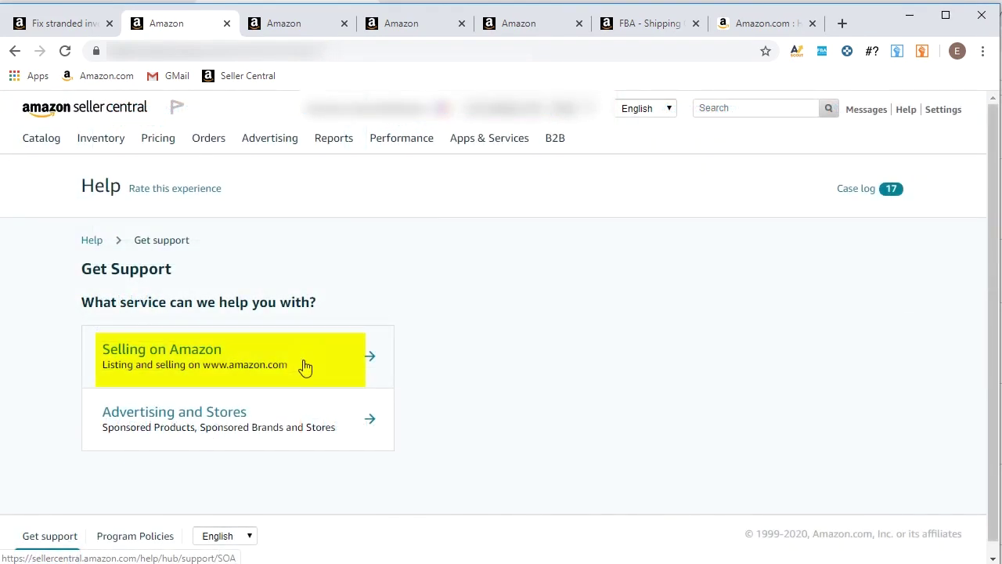
{"action": "left_click", "coordinate": [306, 354]}
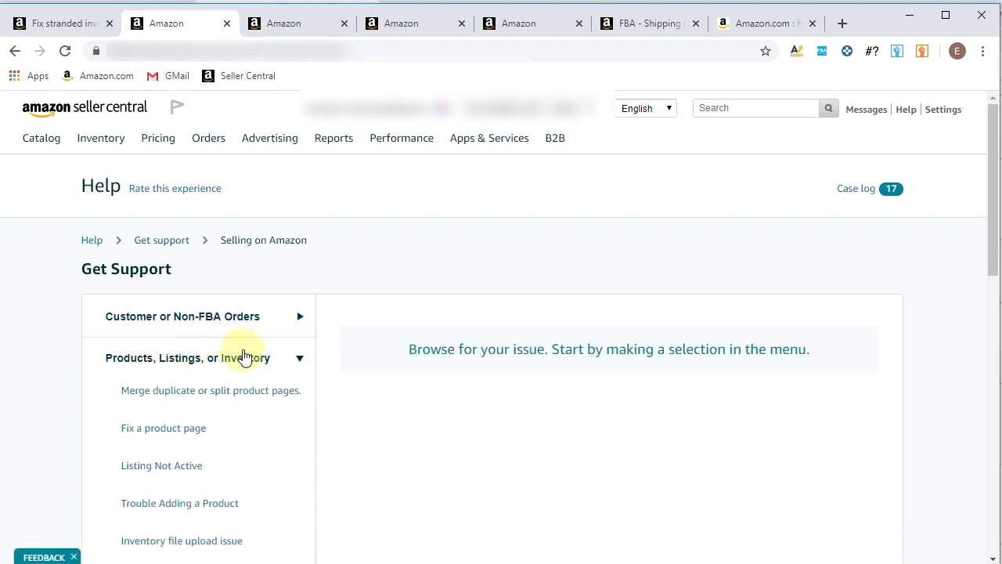
{"action": "scroll", "coordinate": [235, 354], "scroll_direction": "down", "scroll_amount": 3}
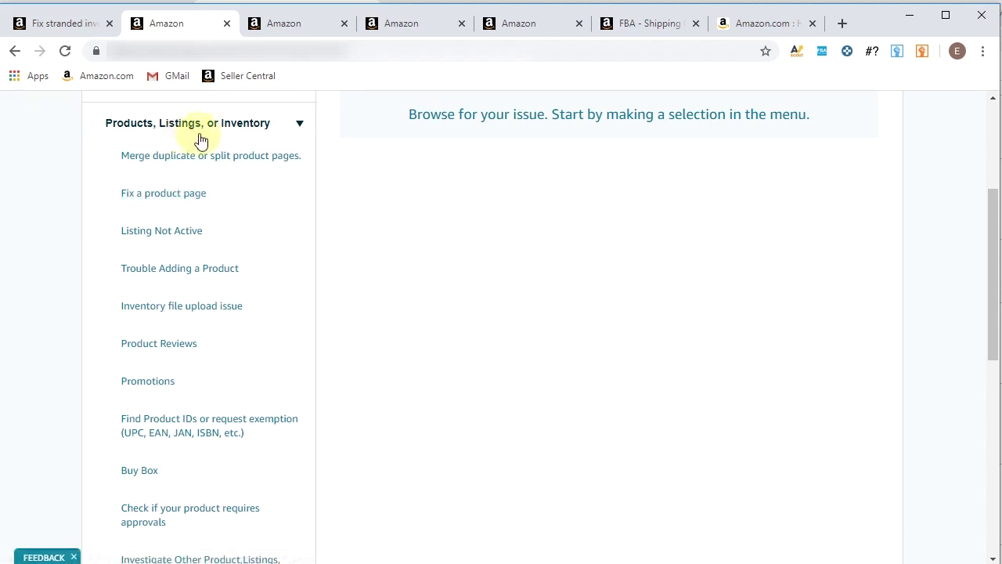
{"action": "left_click", "coordinate": [133, 228]}
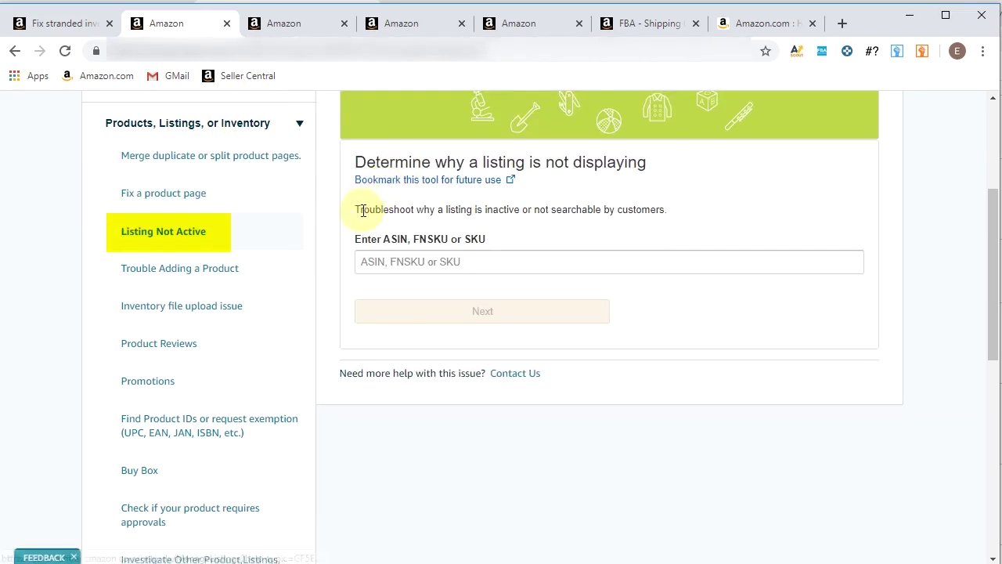
{"action": "left_click", "coordinate": [415, 261]}
{"action": "type", "text": "CC12160670B674036T"}
{"action": "left_click", "coordinate": [494, 311]}
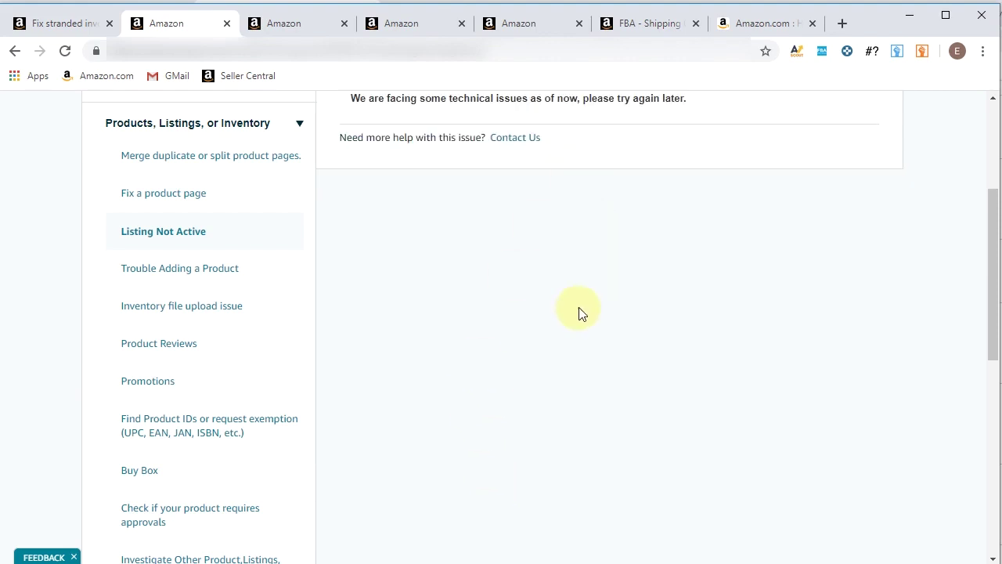
Open the Contact Us form and describe the issue as 'CC12160670B674036T -- stranded inventory states'
{"action": "scroll", "coordinate": [768, 277], "scroll_direction": "up", "scroll_amount": 3}
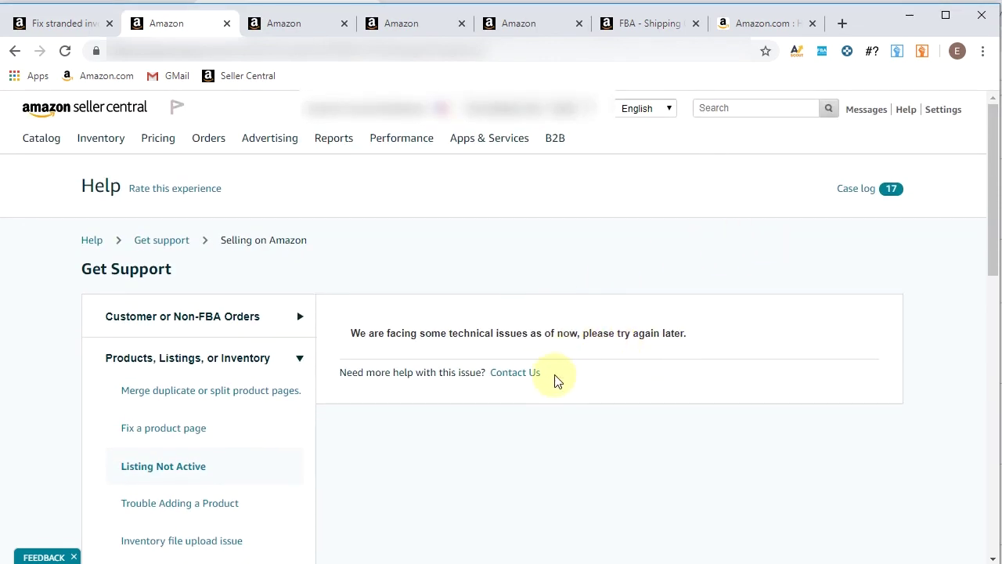
{"action": "left_click", "coordinate": [515, 372]}
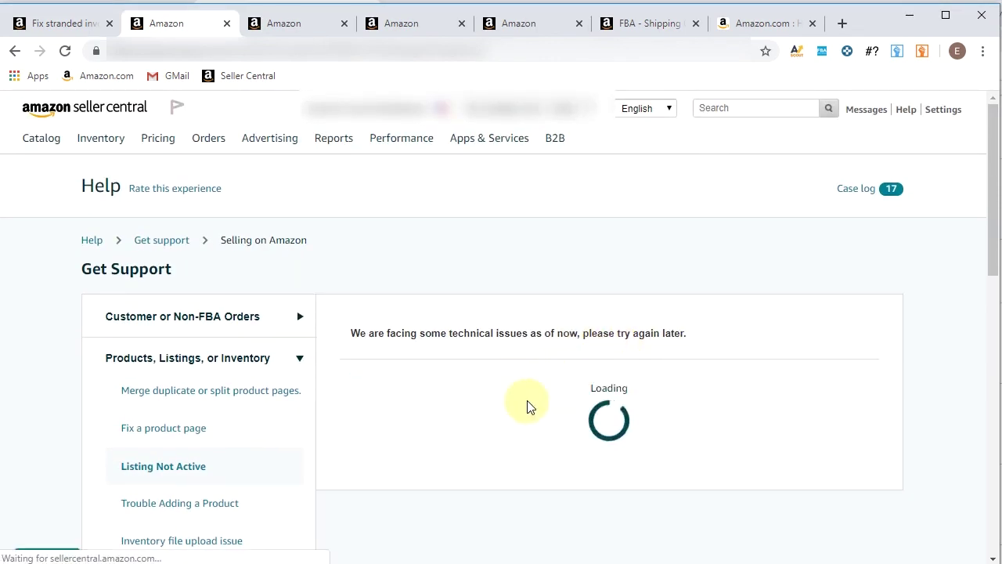
{"action": "scroll", "coordinate": [548, 329], "scroll_direction": "down", "scroll_amount": 4}
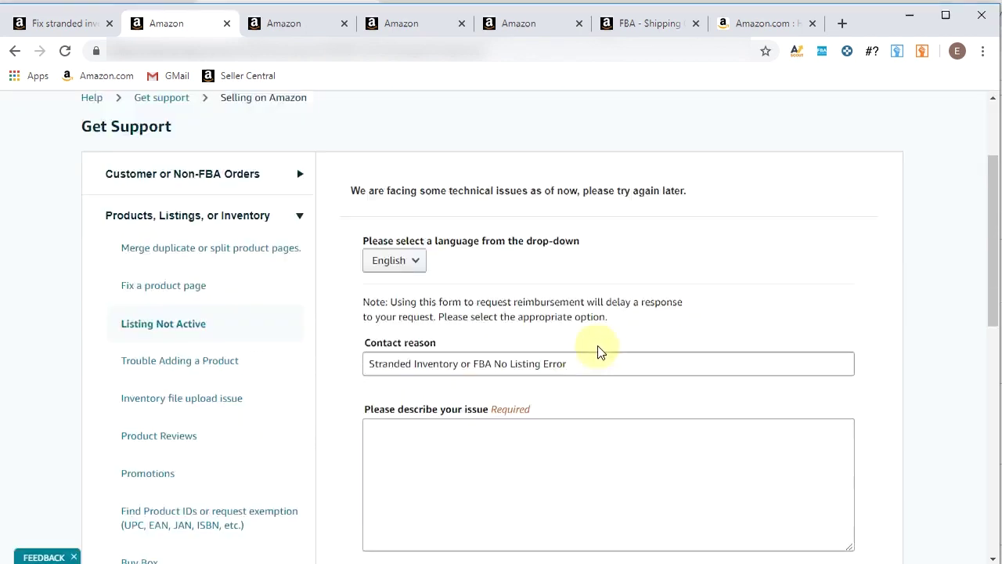
{"action": "left_click", "coordinate": [479, 279]}
{"action": "type", "text": "CC12160670B674036T"}
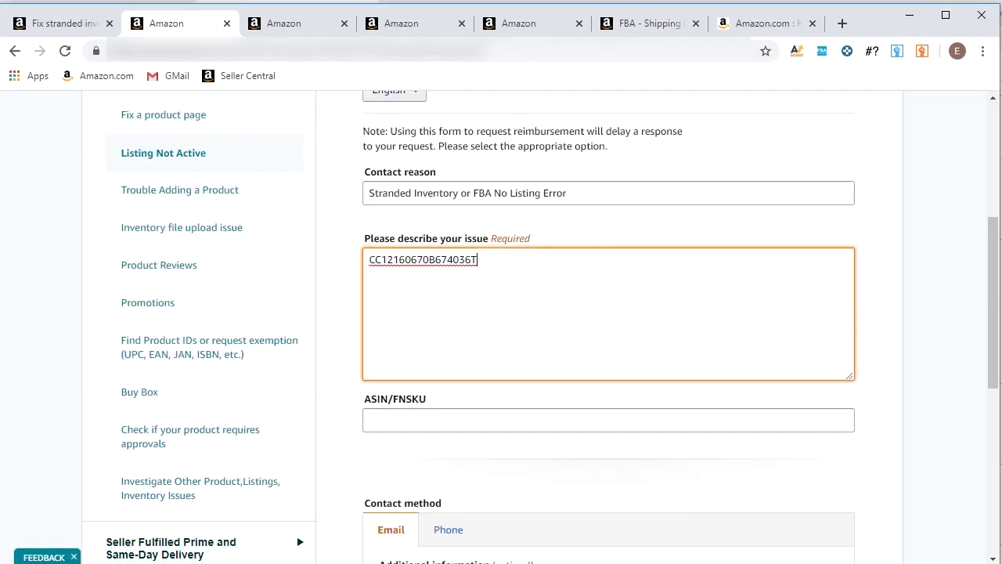
{"action": "type", "text": "--"}
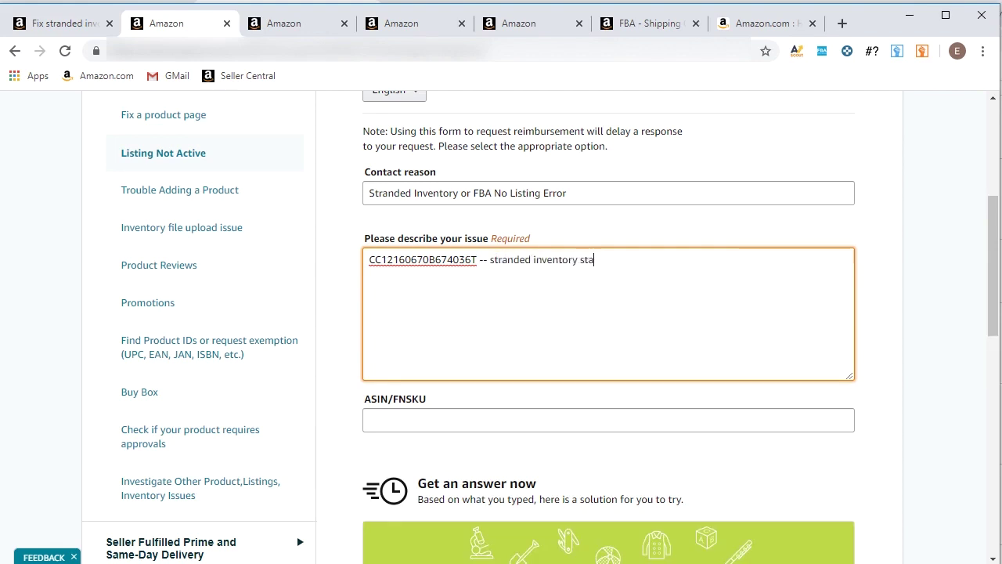
{"action": "type", "text": "stranded inventory states contact Amazon Seller Support for assistance."}
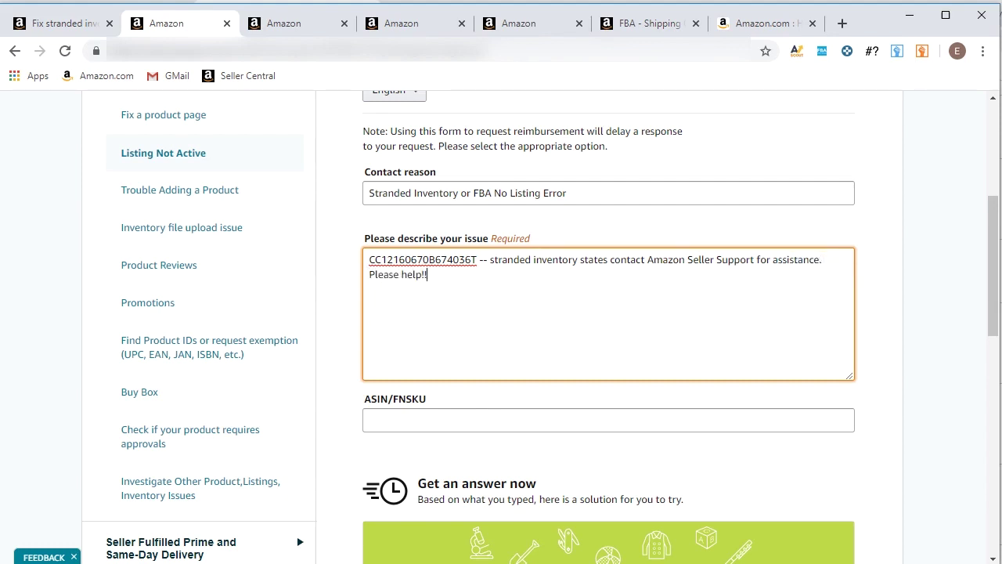
Copy ASIN B00O2TD2O6 from the product page into the form's ASIN/FNSKU field
{"action": "left_click", "coordinate": [315, 25]}
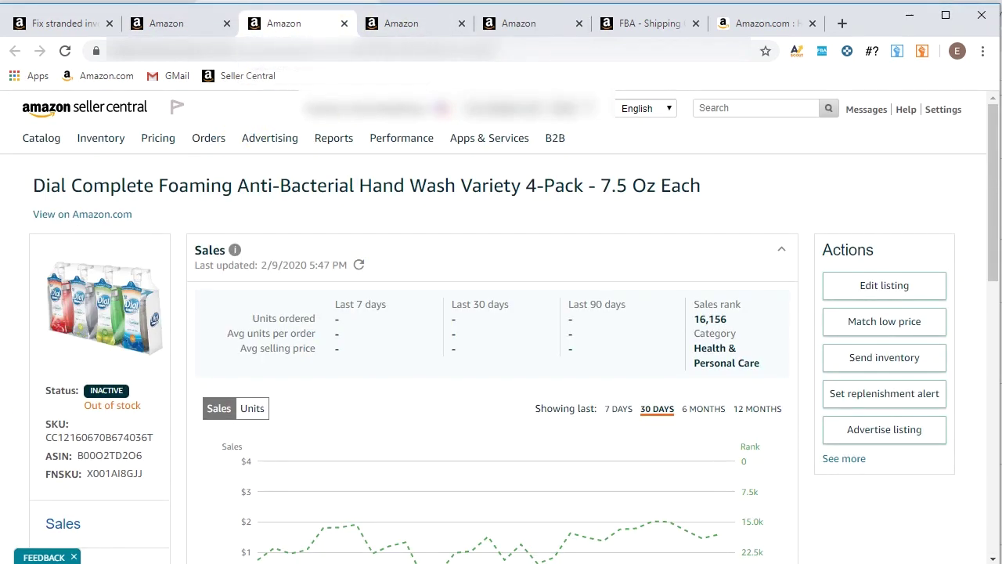
{"action": "triple_click", "coordinate": [127, 455]}
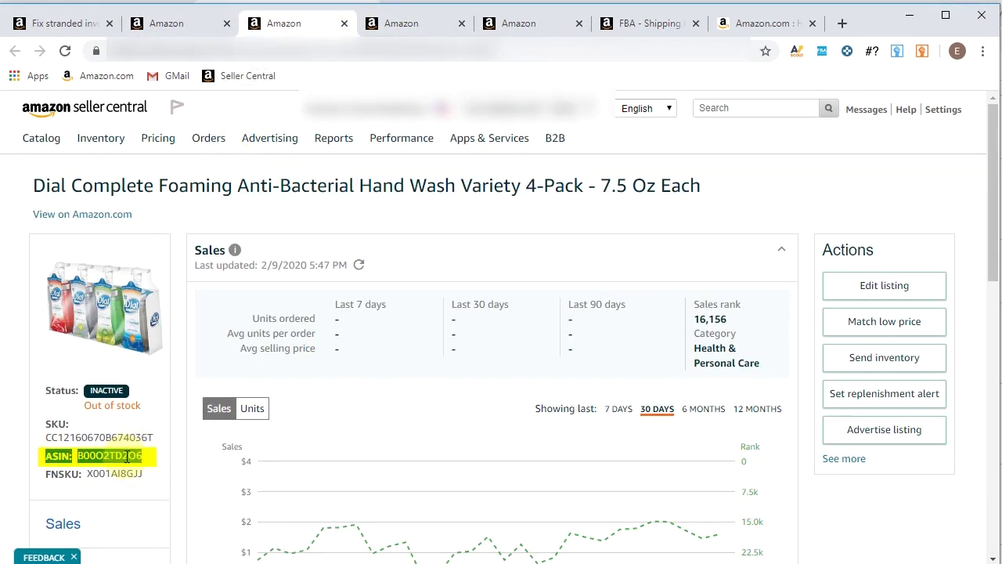
{"action": "left_click_drag", "start_coordinate": [78, 455], "coordinate": [146, 455]}
{"action": "key", "text": "ctrl+c"}
{"action": "left_click", "coordinate": [176, 22]}
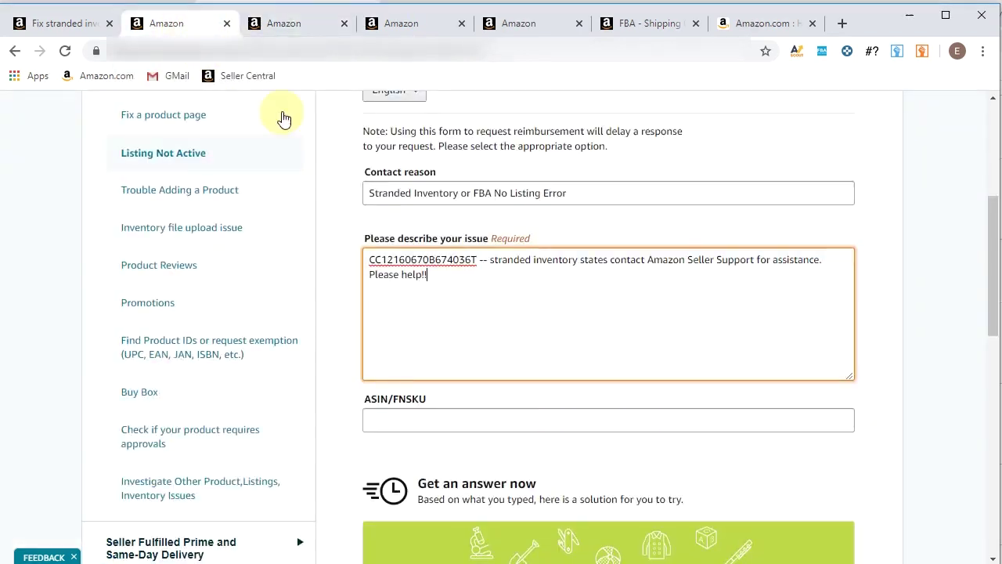
{"action": "left_click", "coordinate": [392, 420]}
{"action": "key", "text": "ctrl+v"}
Replace the contact e-mail with the seller's address, add a callback phone number, and send the request
{"action": "scroll", "coordinate": [606, 352], "scroll_direction": "down", "scroll_amount": 5}
{"action": "scroll", "coordinate": [517, 333], "scroll_direction": "down", "scroll_amount": 4}
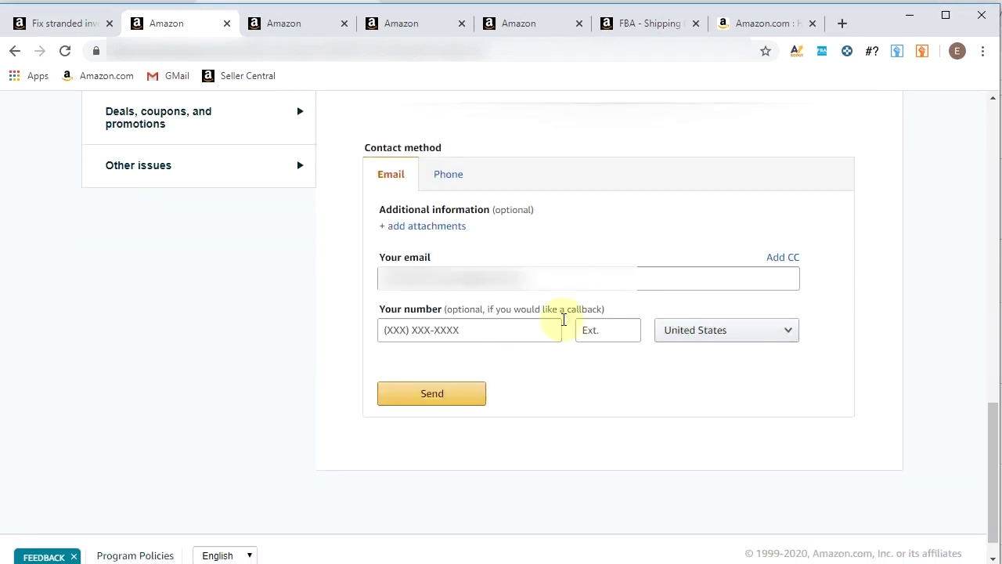
{"action": "triple_click", "coordinate": [474, 278]}
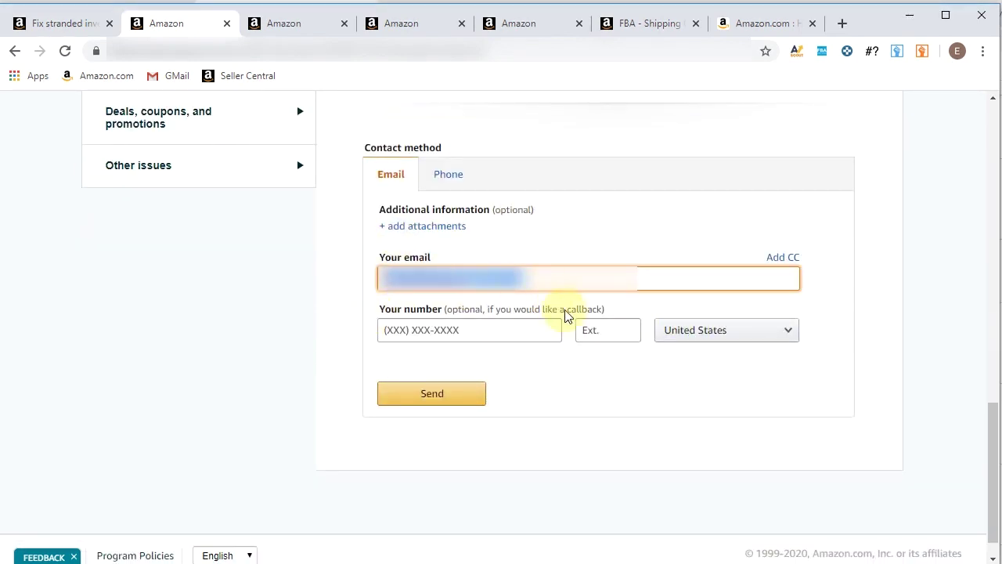
{"action": "key", "text": "BackSpace"}
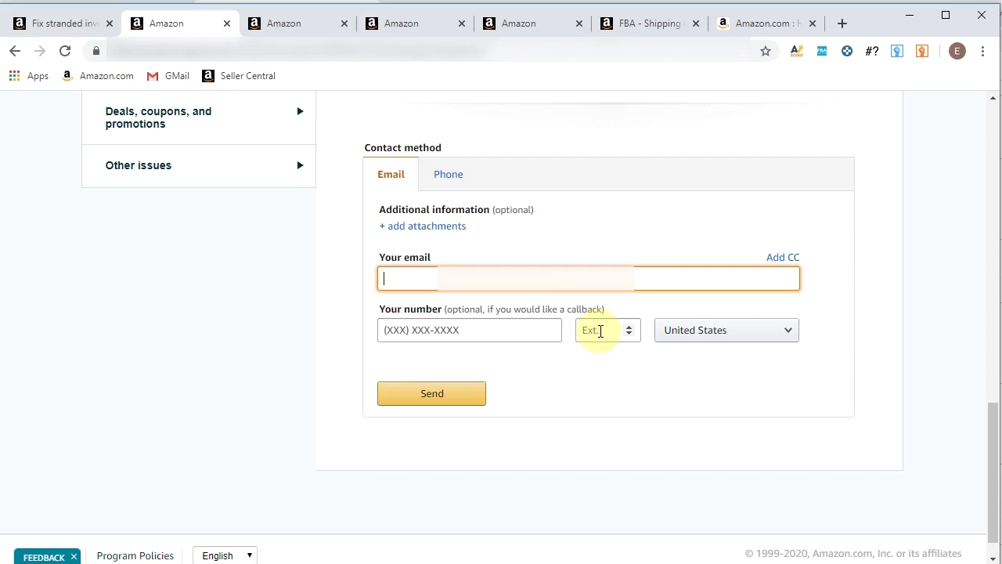
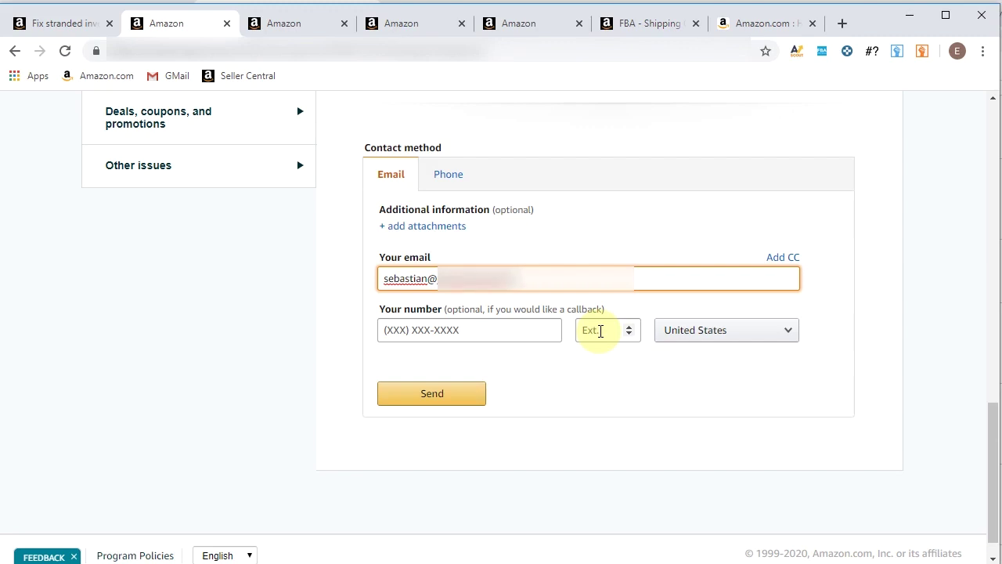
{"action": "left_click", "coordinate": [530, 336]}
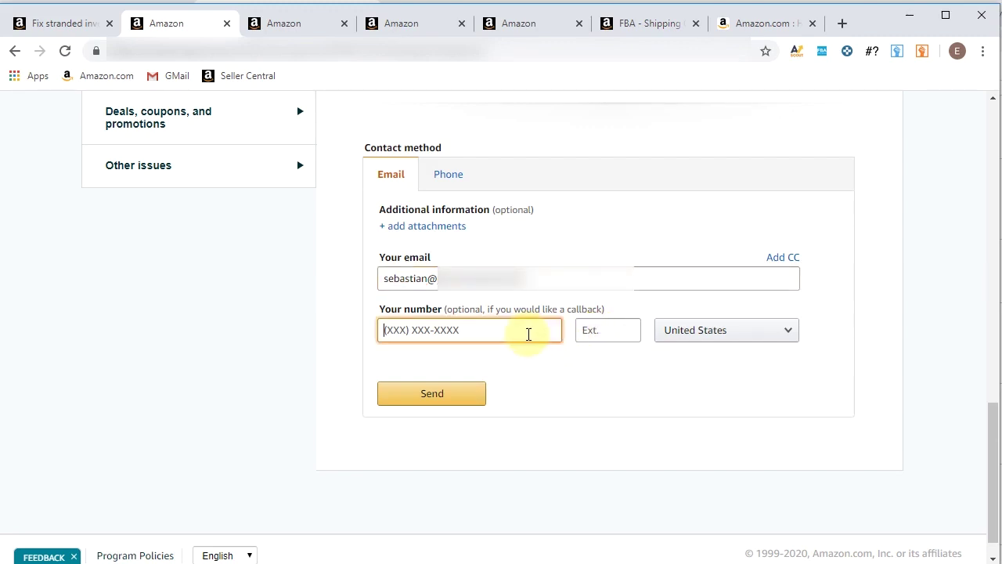
{"action": "key", "text": "ctrl+v"}
{"action": "type", "text": "973"}
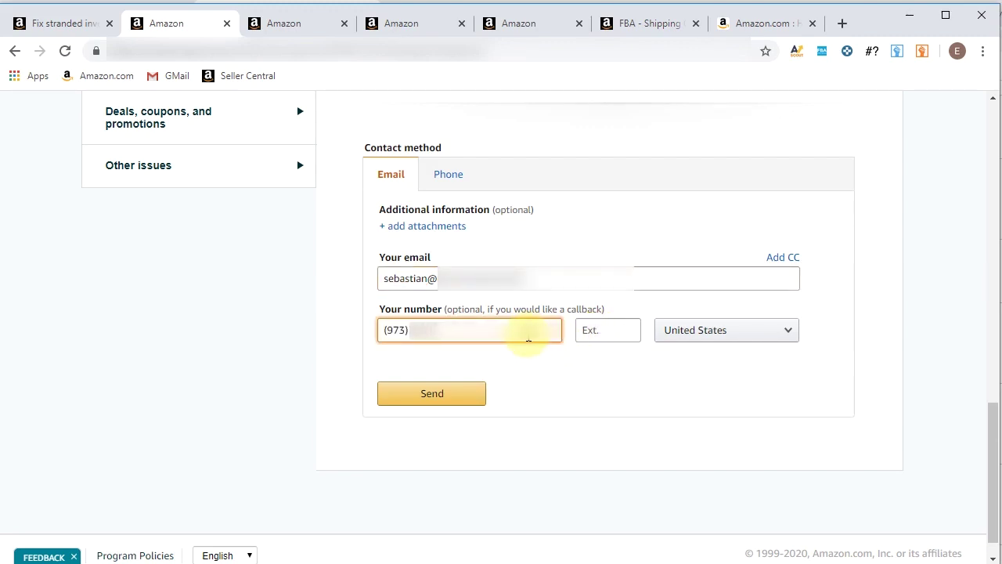
{"action": "left_click", "coordinate": [459, 397]}
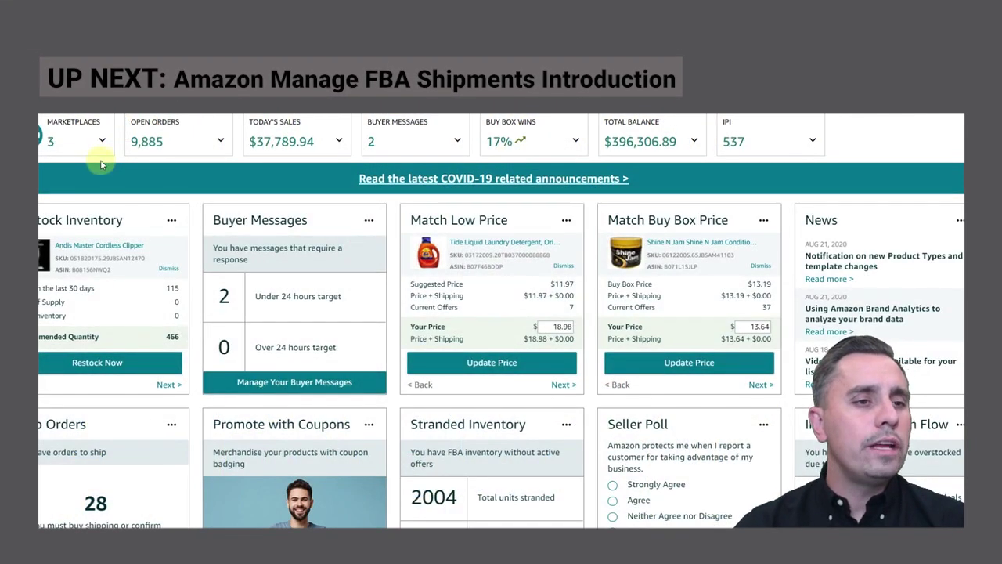
Choose Manage FBA Shipments from the Inventory menu to reach the Shipping Queue
{"action": "mouse_move", "coordinate": [94, 106]}
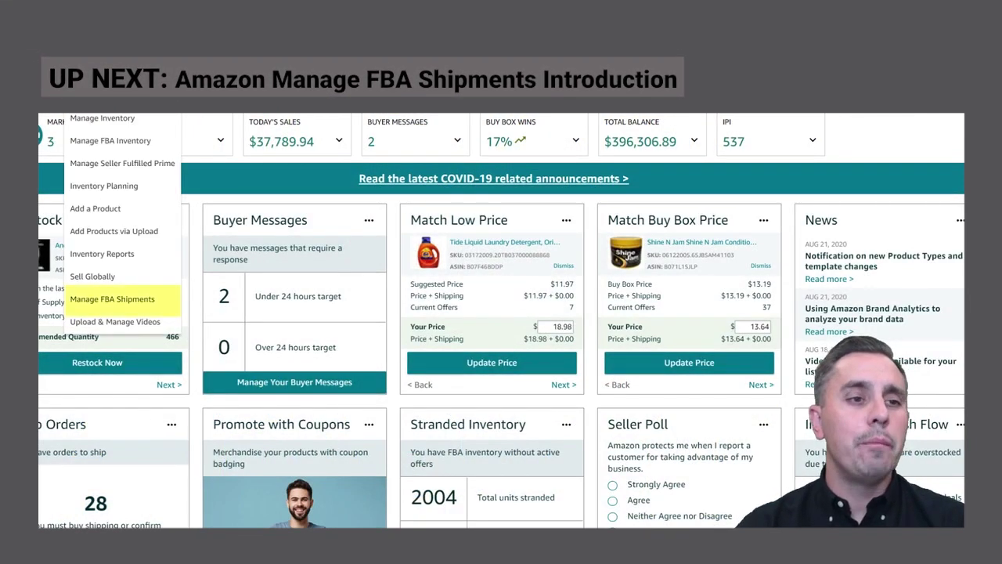
{"action": "left_click", "coordinate": [130, 301]}
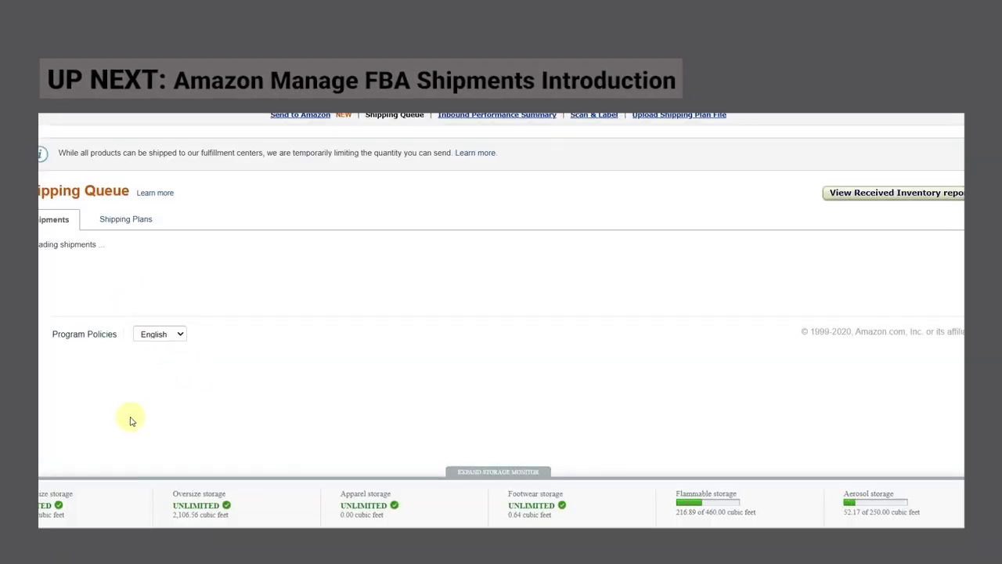